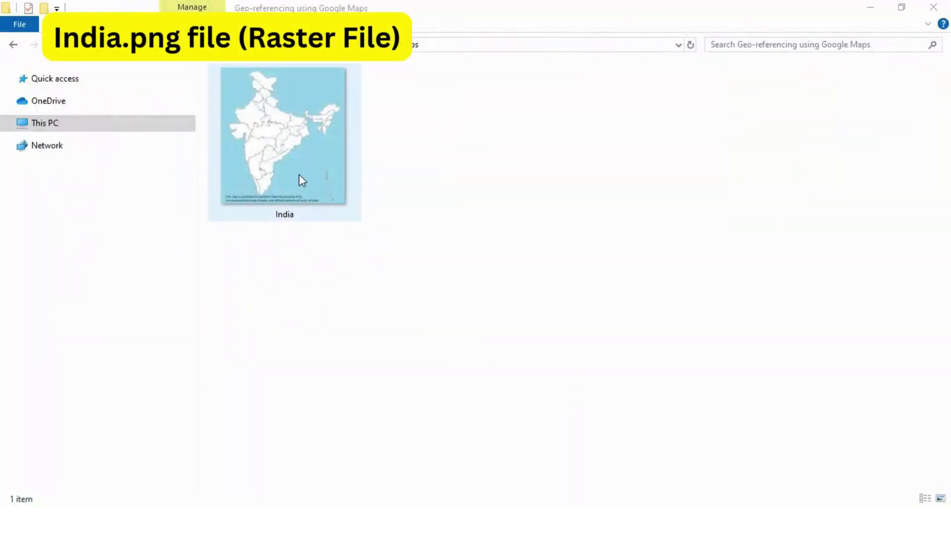
Preview India.png from the Geo-referencing using Google Maps folder in the image viewer
double_click(299, 174)
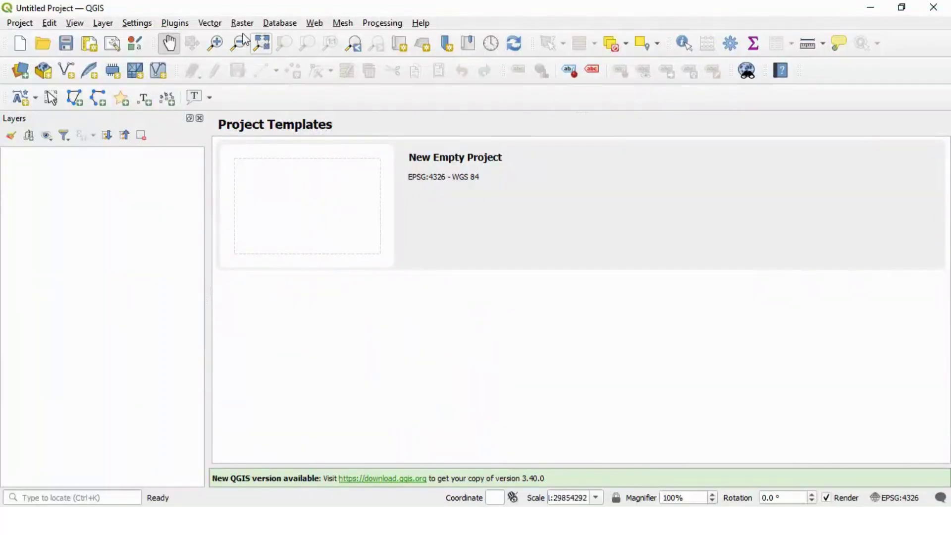
Start a new project and add India.png as a raster layer, toggling its visibility off and on
left_click(20, 43)
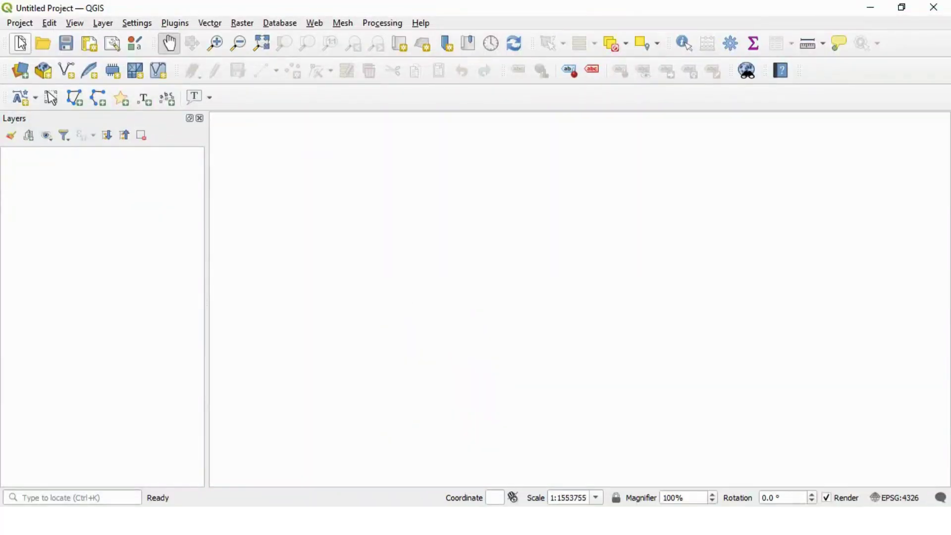
left_click(109, 26)
mouse_move(124, 70)
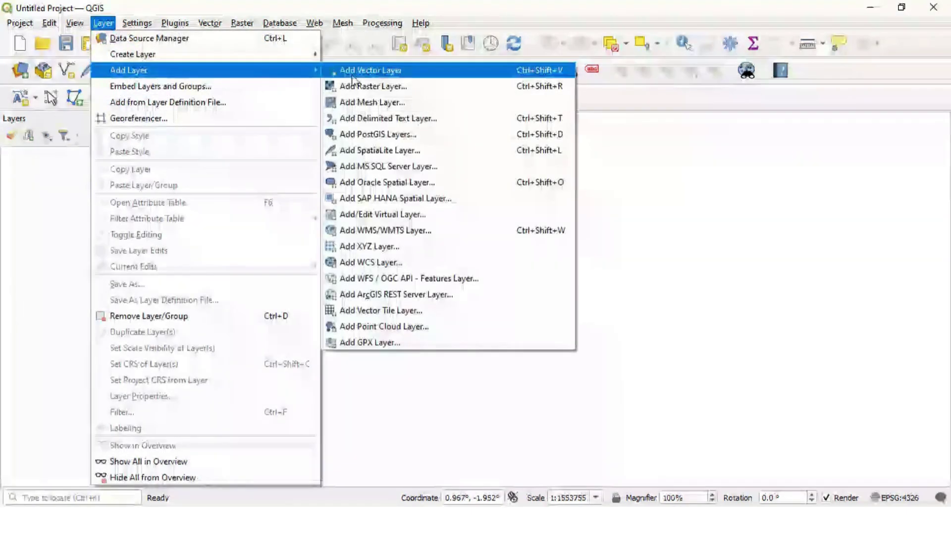
left_click(369, 86)
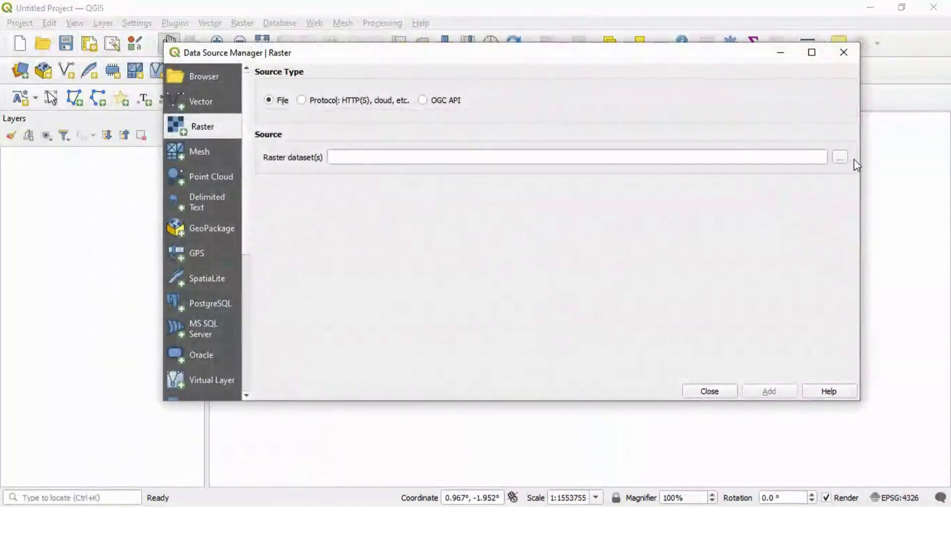
left_click(840, 157)
left_click(333, 176)
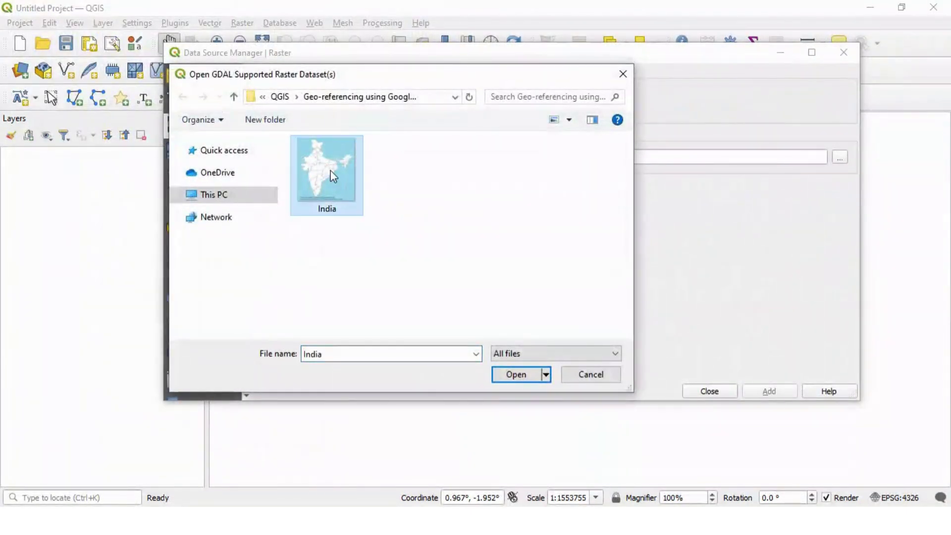
left_click(515, 379)
left_click(765, 392)
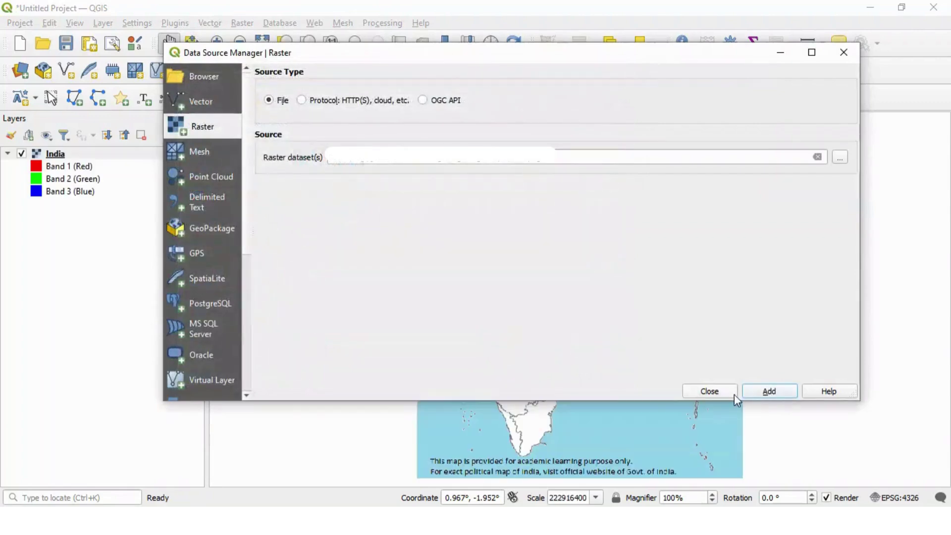
left_click(720, 391)
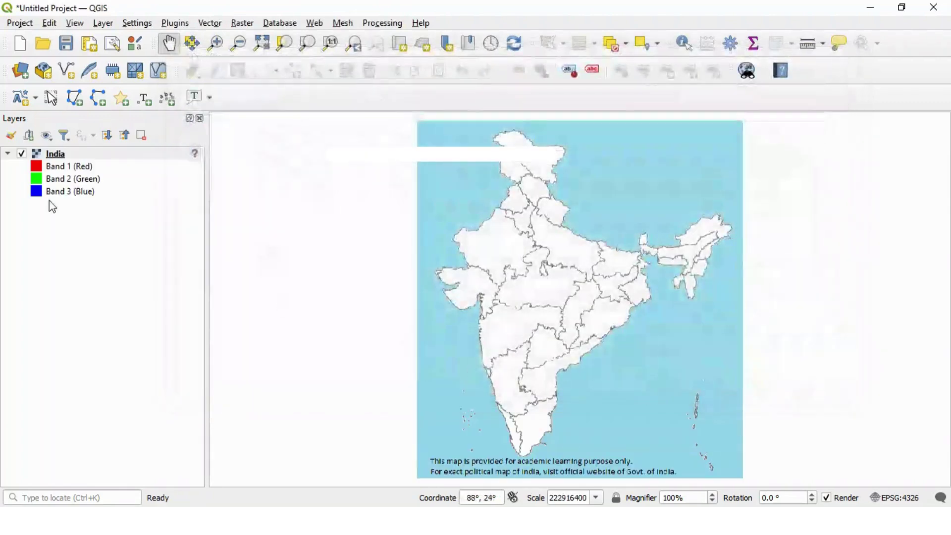
left_click(23, 155)
left_click(23, 155)
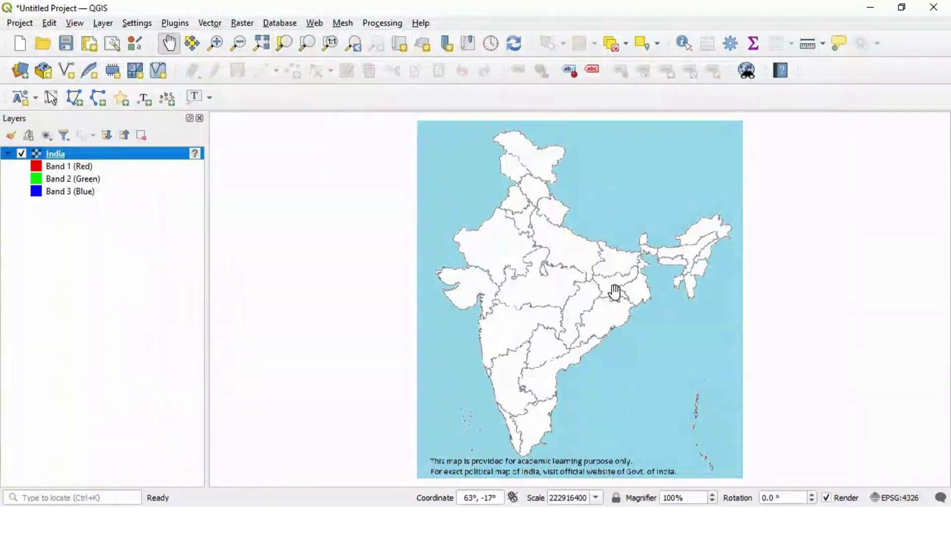
Open the Georeferencer and load India.png as the raster to georeference
left_click(101, 25)
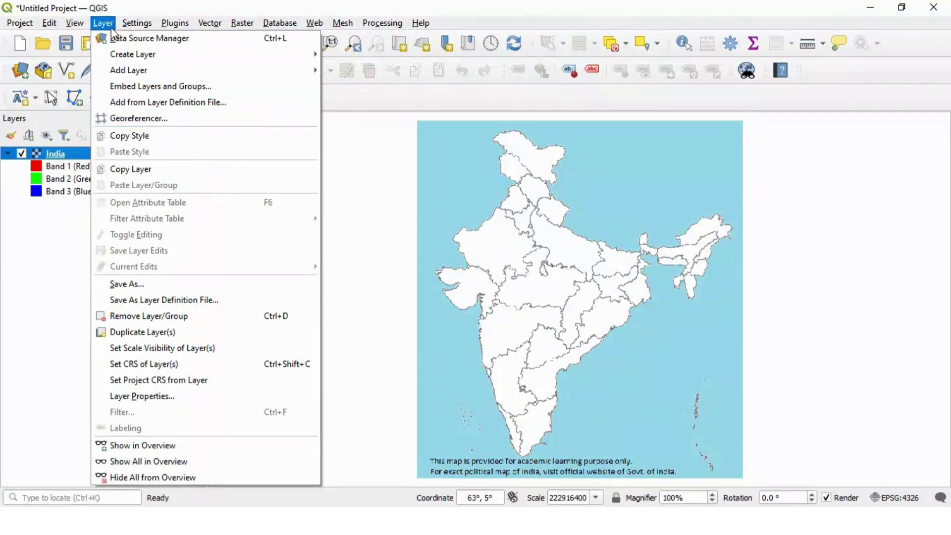
left_click(167, 122)
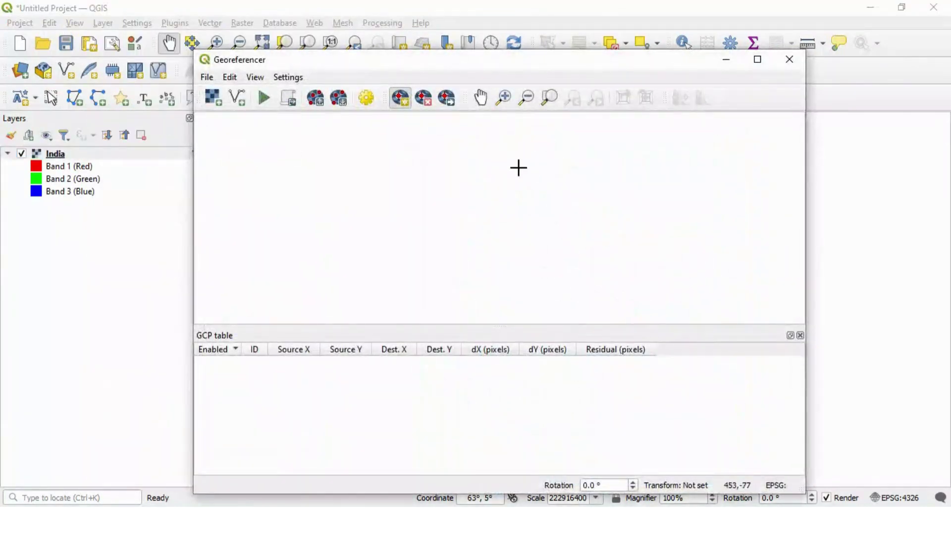
left_click(207, 77)
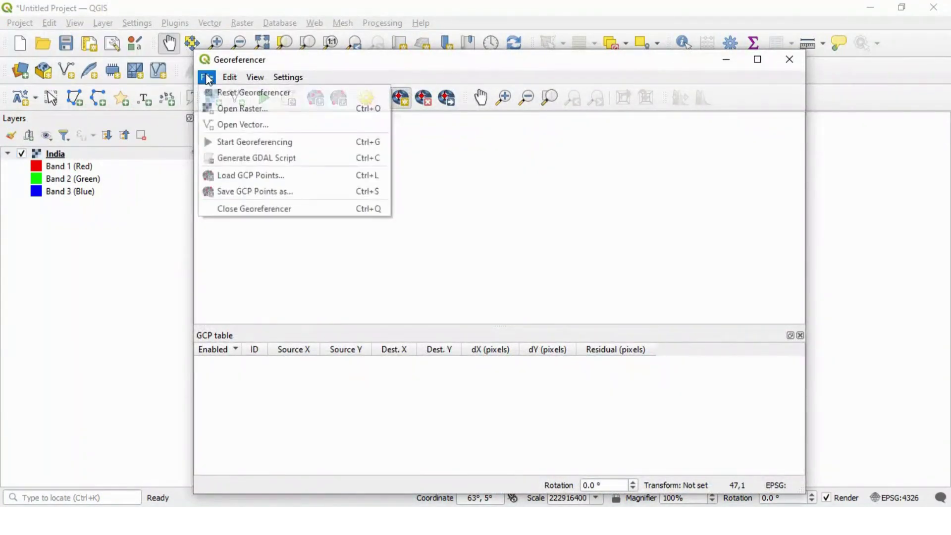
left_click(267, 114)
left_click(372, 171)
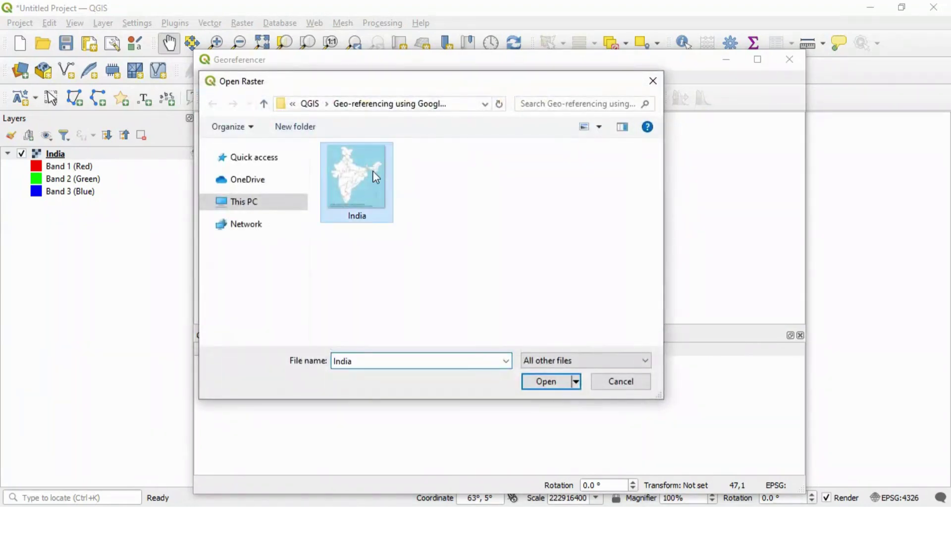
left_click(548, 386)
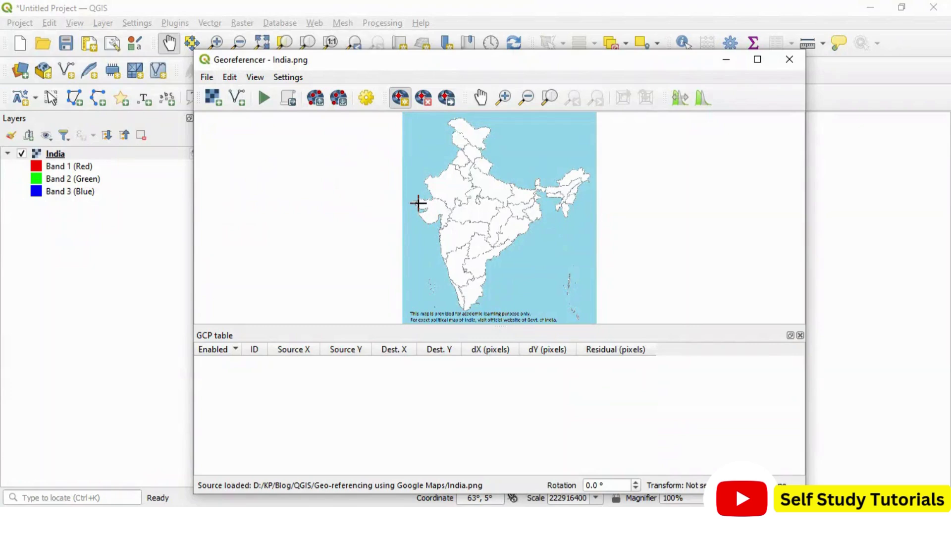
Zoom the Georeferencer view in and out, then bring up Google Maps of India
scroll(417, 203, "up", 2)
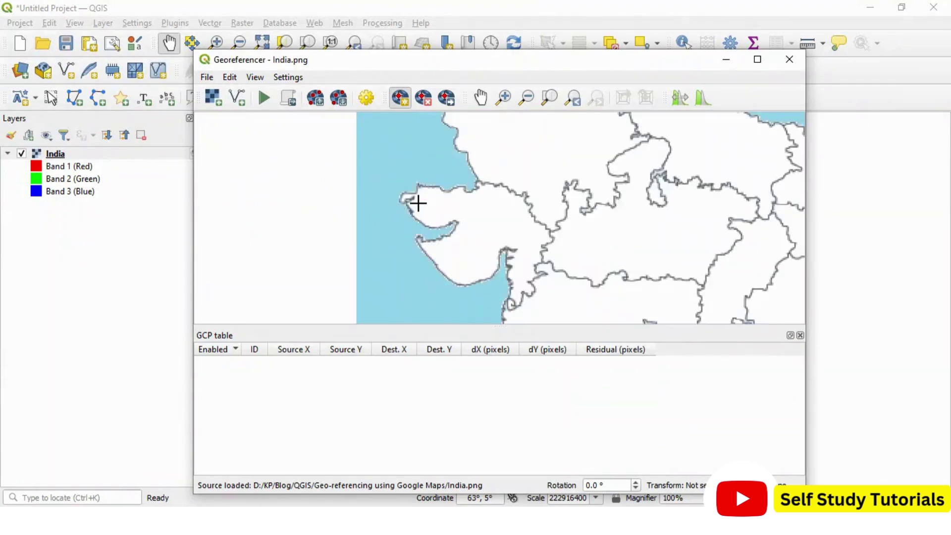
scroll(417, 203, "down", 2)
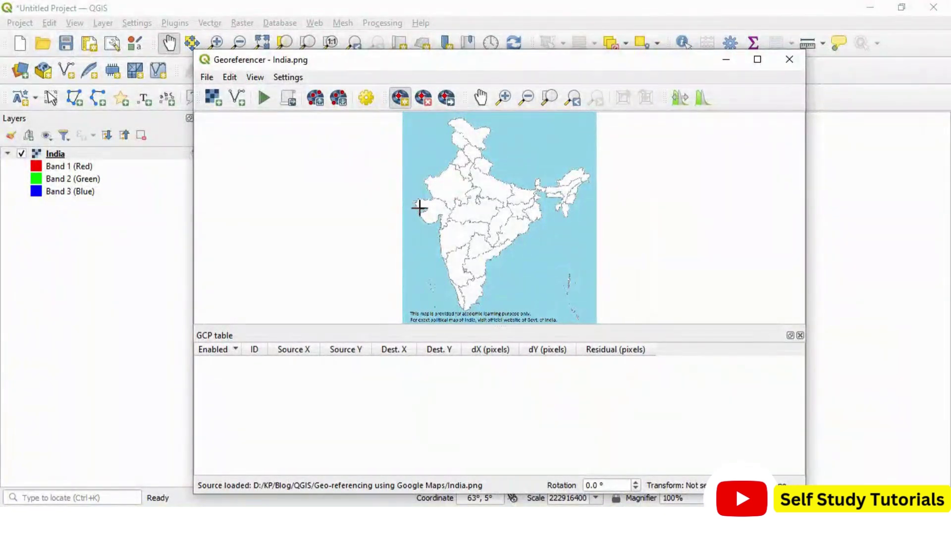
mouse_move(488, 520)
left_click(488, 460)
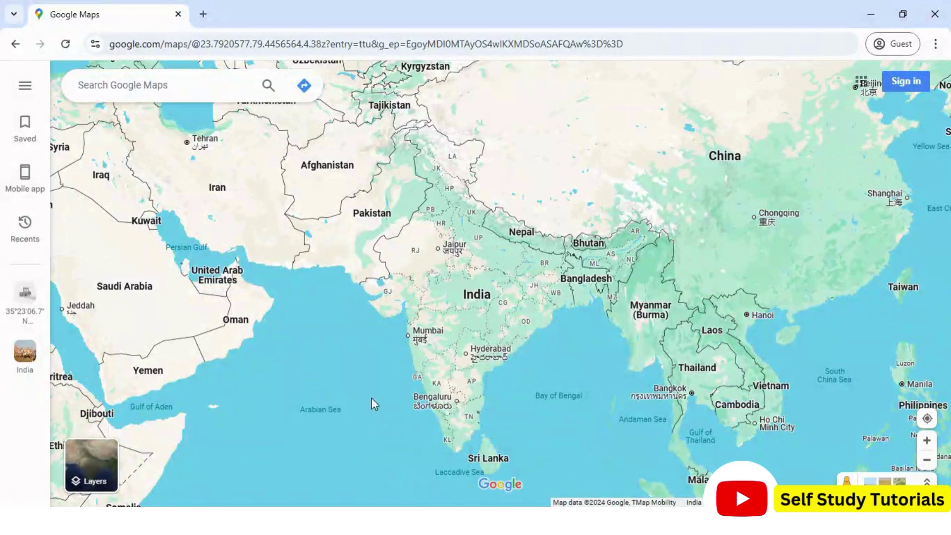
Pin western Gujarat's coast and paste 22.254158, 69.094079 after West India in Notepad
key("alt+Tab")
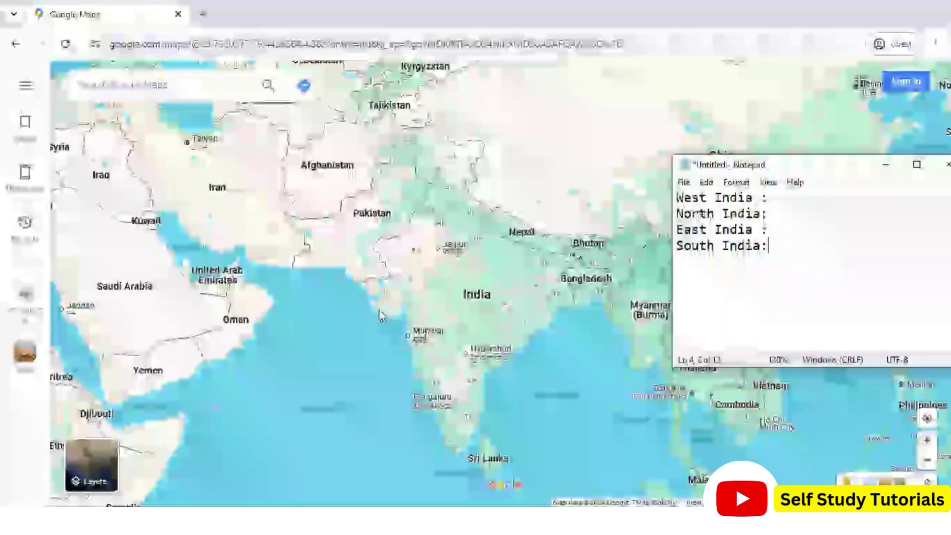
scroll(368, 290, "up", 2)
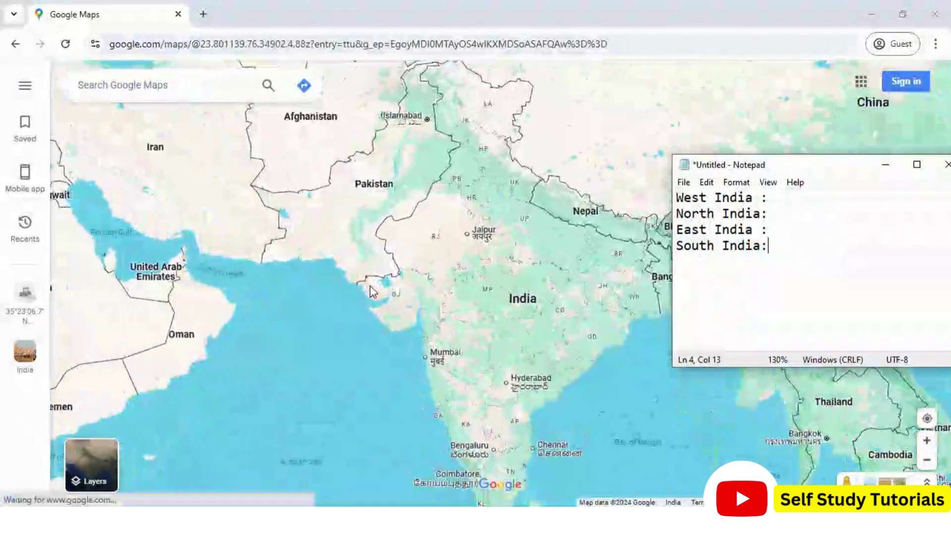
scroll(371, 292, "up", 2)
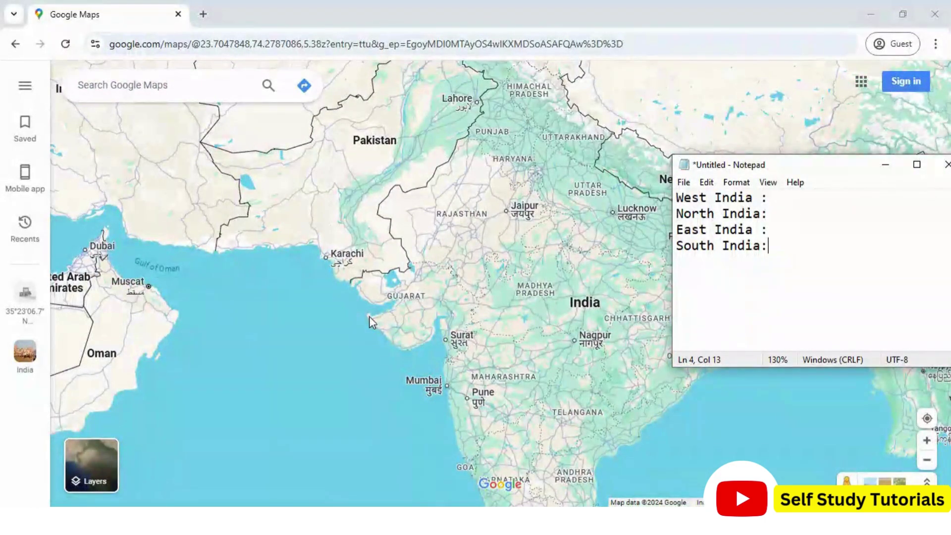
left_click(369, 316)
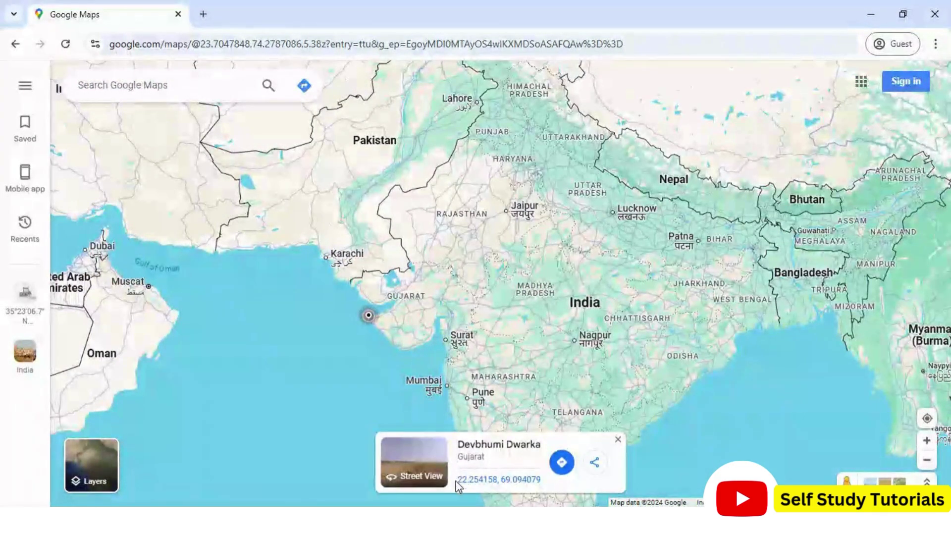
left_click_drag(458, 479, 542, 483)
key("ctrl+c")
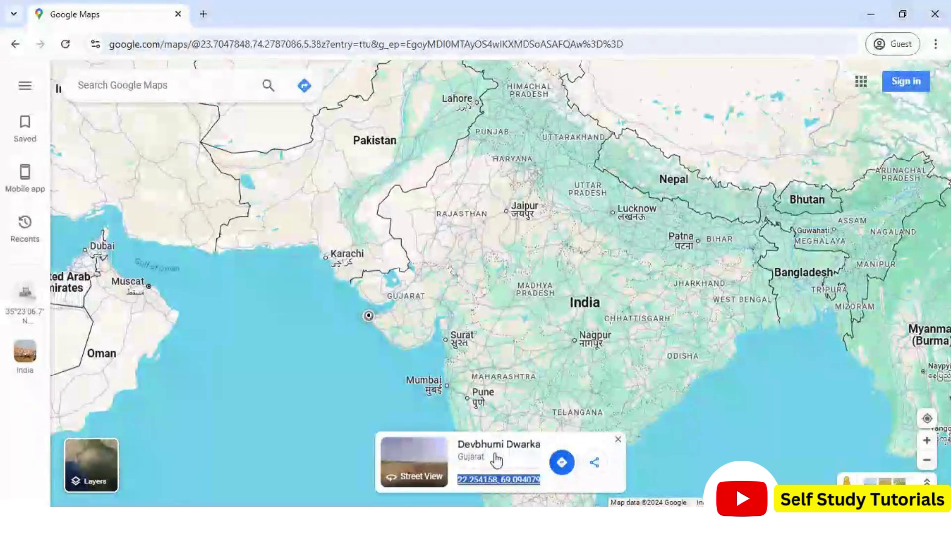
key("alt+Tab")
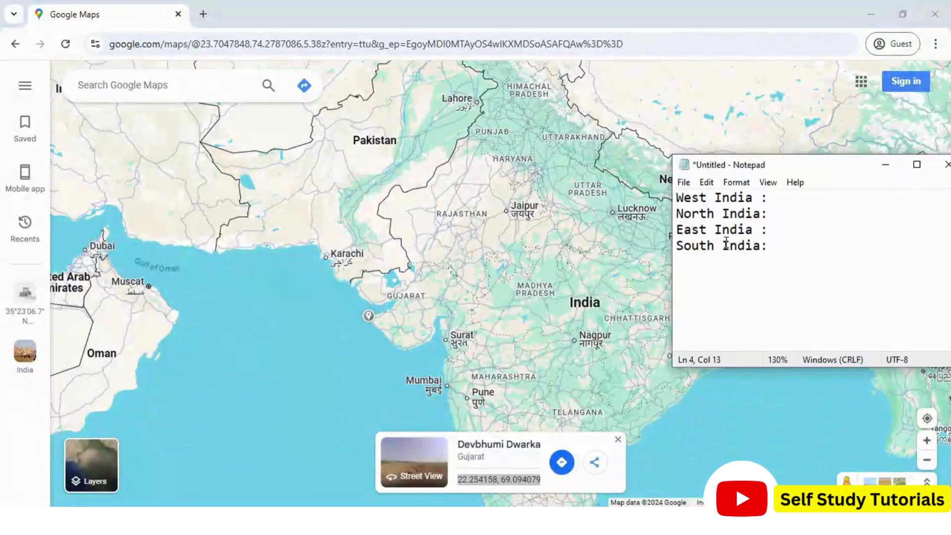
left_click(776, 199)
key("ctrl+v")
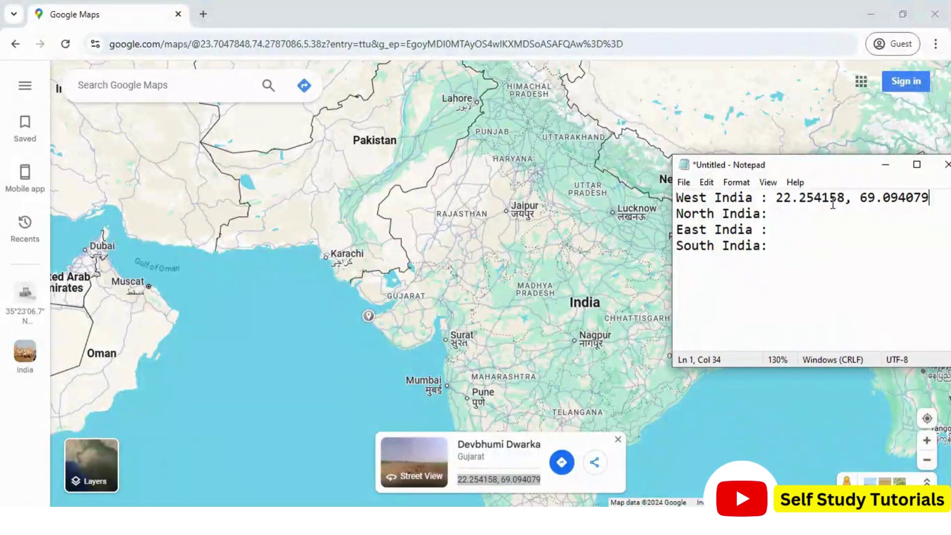
scroll(518, 242, "down", 3)
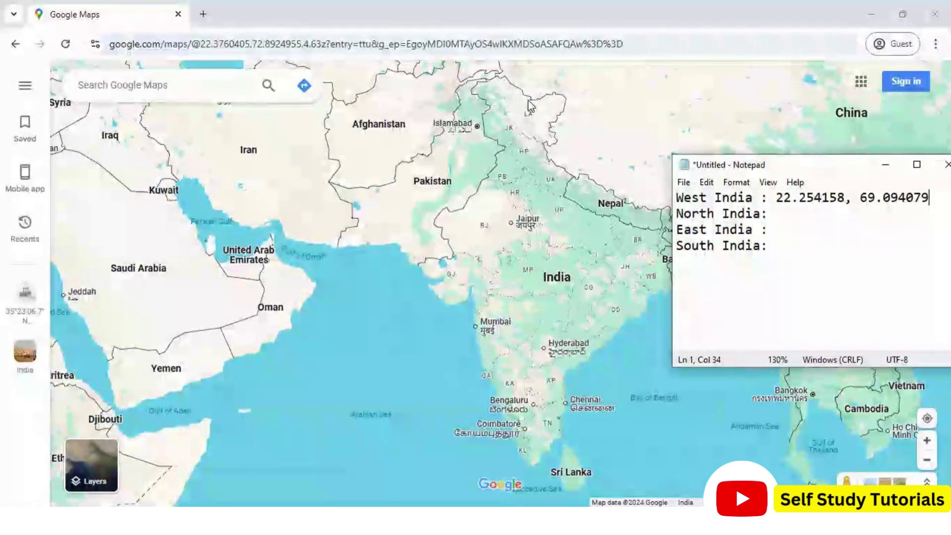
Copy the northern pin's coordinates 35.519814, 77.166747 into Notepad after North India
left_click(529, 105)
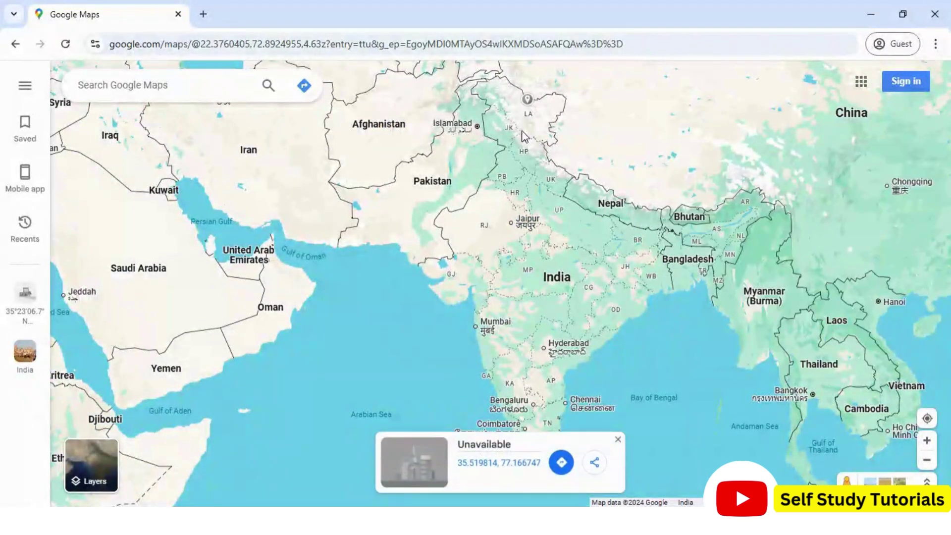
left_click_drag(455, 465, 539, 471)
key("ctrl+c")
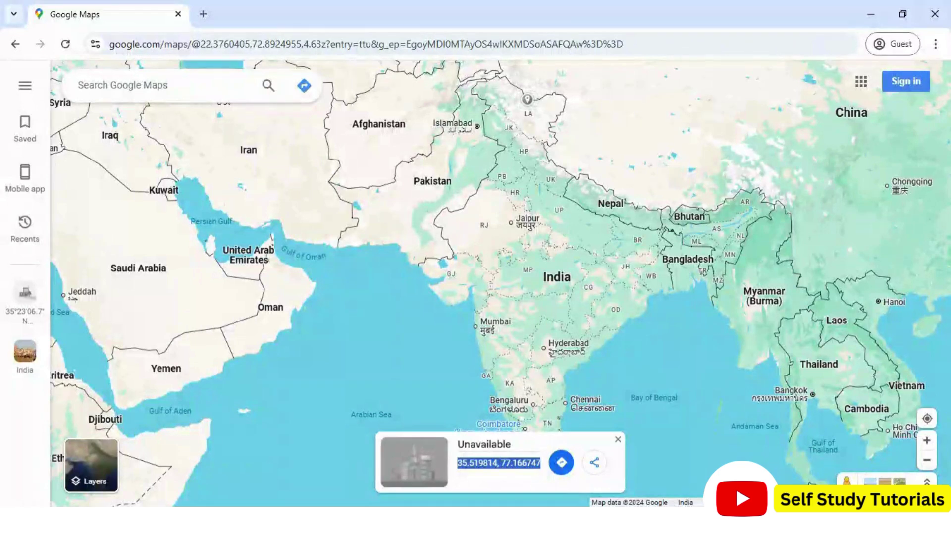
key("alt+Tab")
left_click(786, 216)
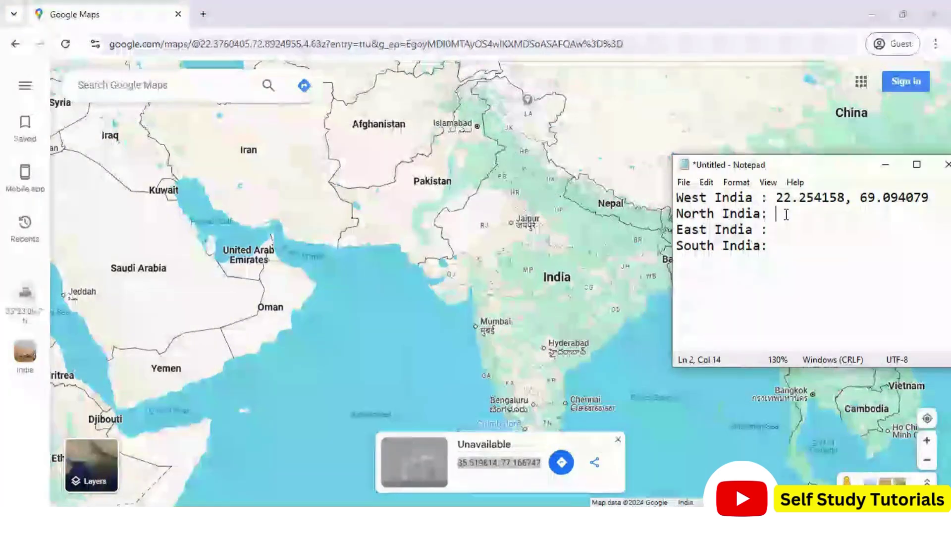
key("ctrl+v")
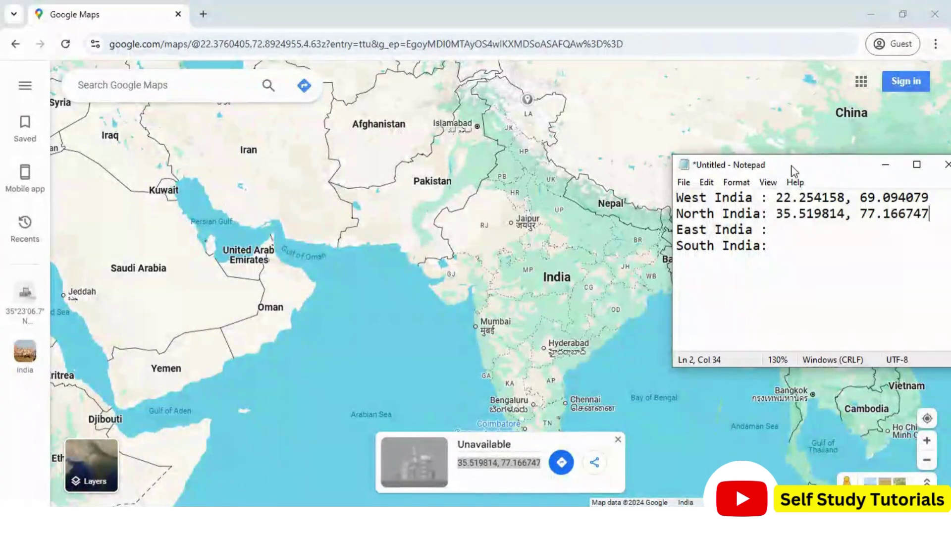
Pin India's eastern edge and record 28.019342, 97.113254 as East India in Notepad
left_click_drag(794, 171, 691, 296)
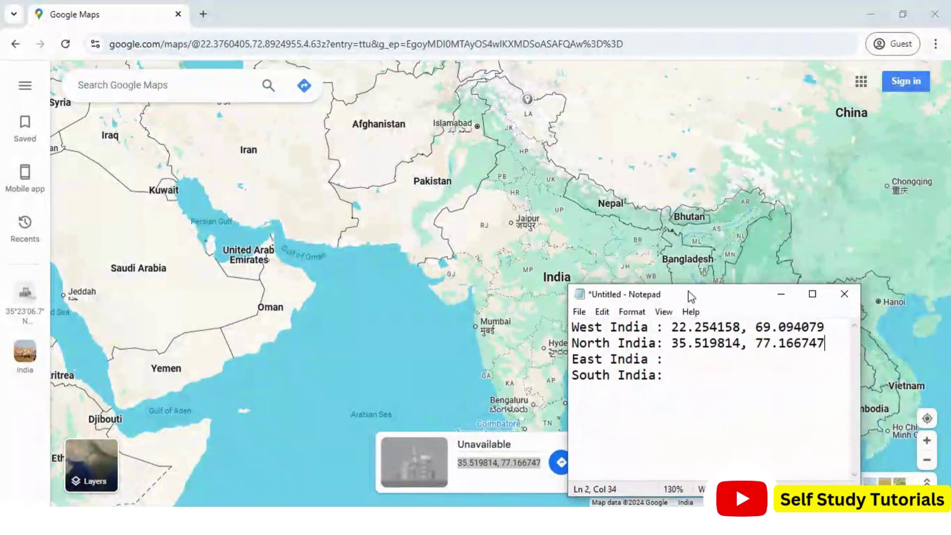
left_click(774, 214)
left_click(771, 208)
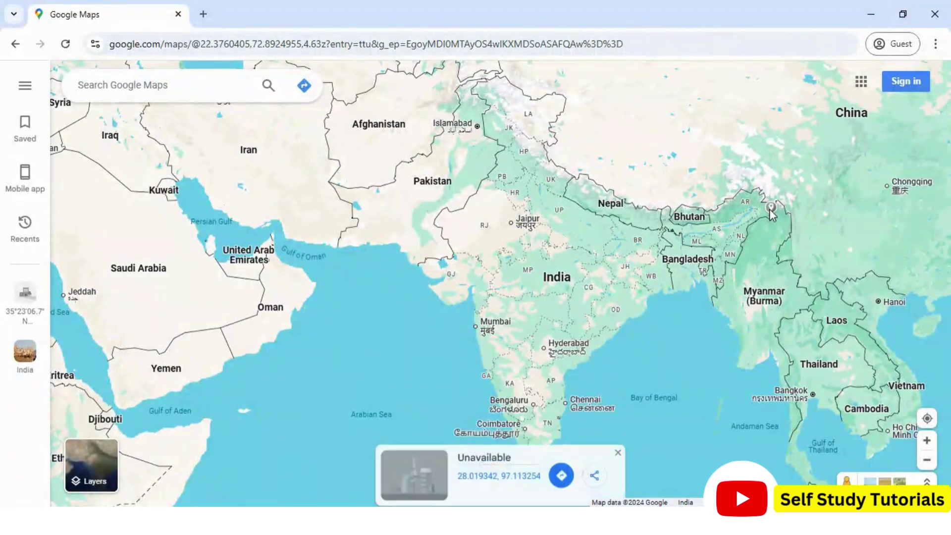
left_click_drag(457, 463, 543, 470)
key("ctrl+c")
key("alt+Tab")
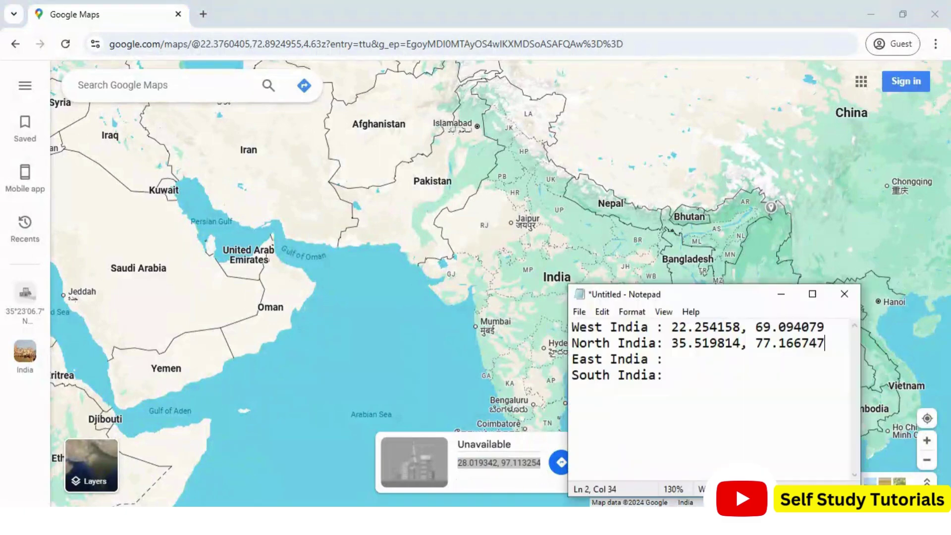
left_click(663, 360)
key("ctrl+v")
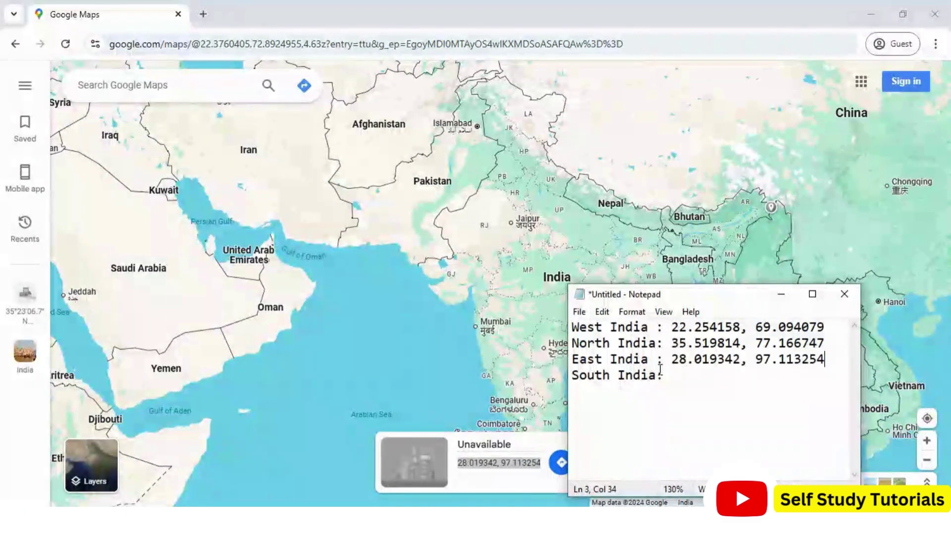
scroll(540, 379, "up", 3)
left_click_drag(525, 381, 452, 241)
scroll(456, 352, "down", 2)
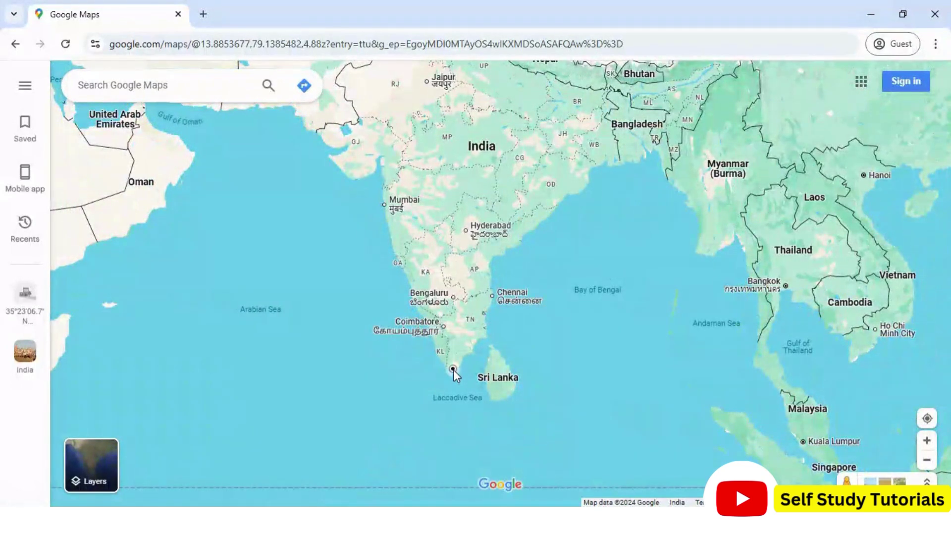
Pin India's southern tip, paste 8.077967, 77.605022 after South India, and select all four lines
left_click(453, 369)
left_click_drag(457, 470, 539, 472)
key("ctrl+c")
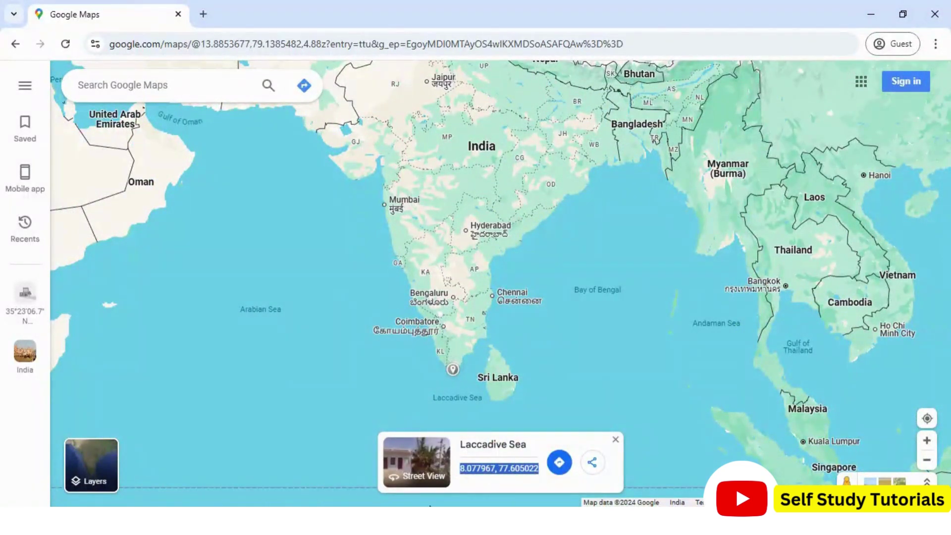
key("alt+Tab")
left_click(676, 376)
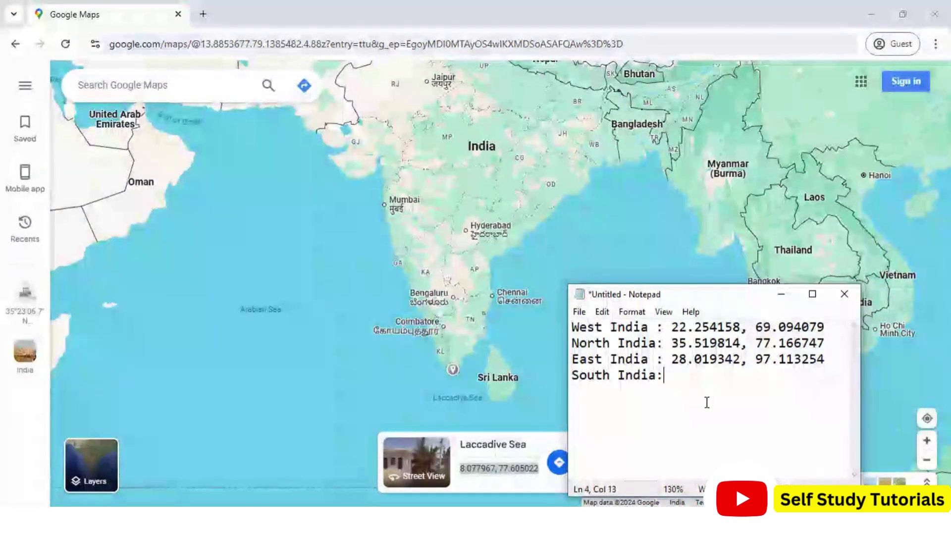
key("ctrl+v")
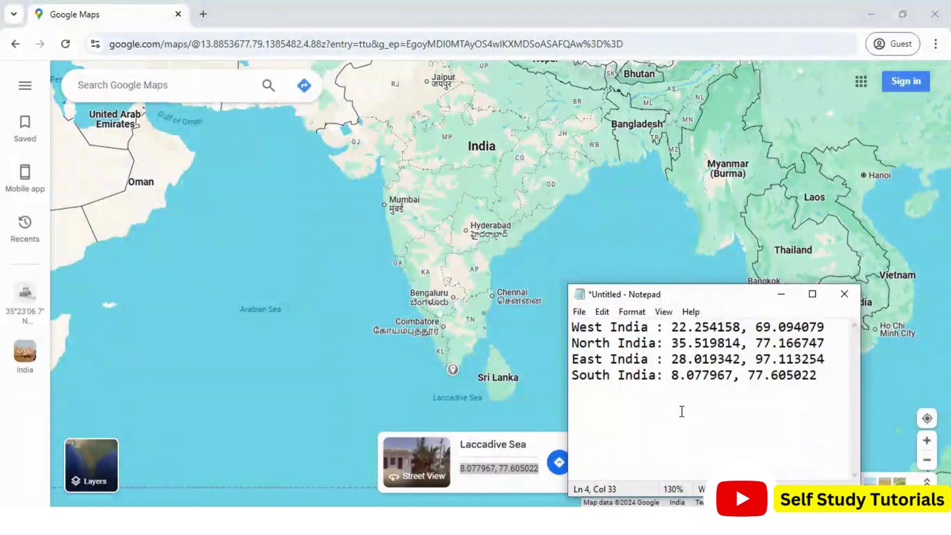
left_click_drag(831, 380, 572, 328)
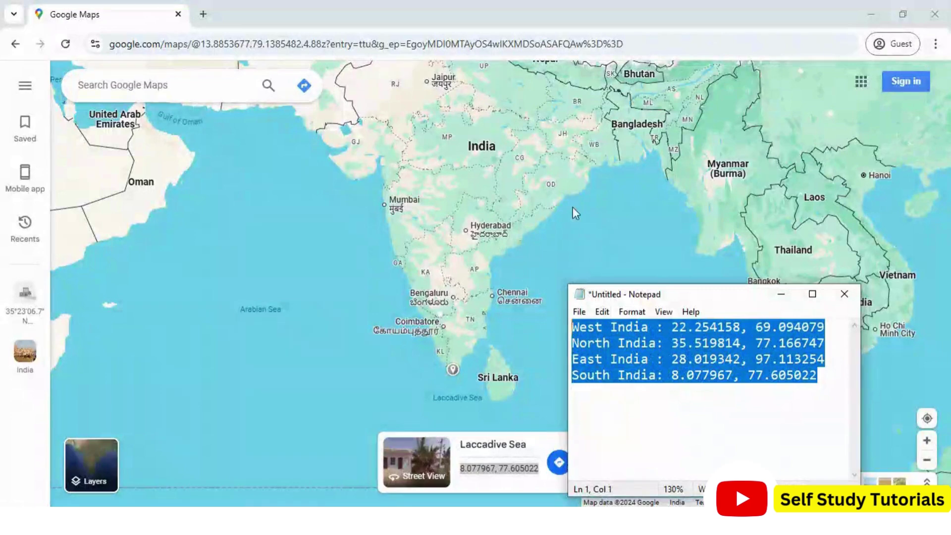
scroll(540, 193, "down", 3)
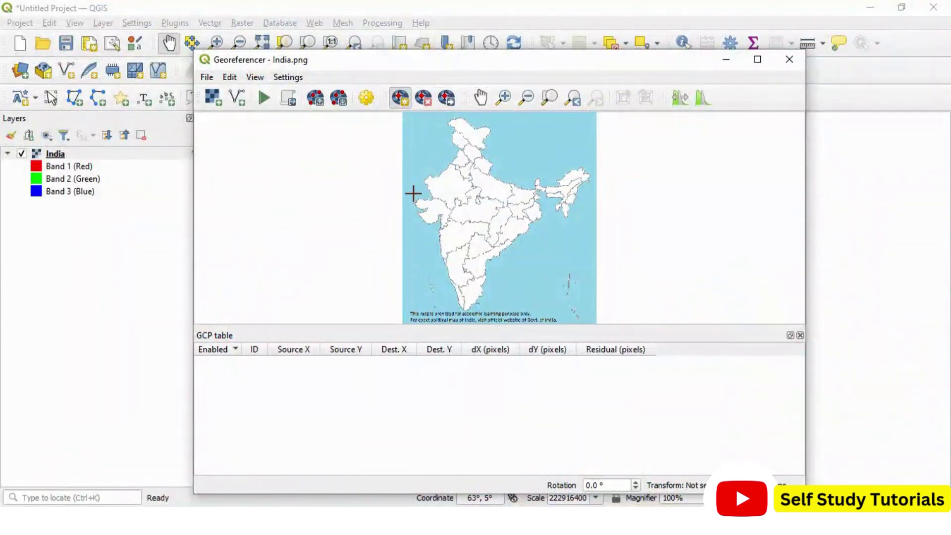
Zoom into Gujarat on the India image in the Georeferencer canvas
scroll(423, 205, "up", 3)
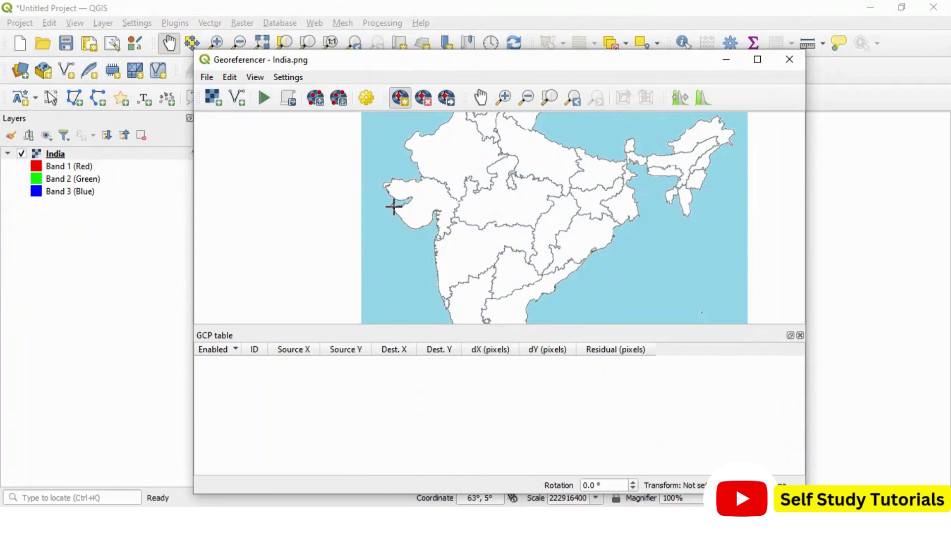
Mark a point on Gujarat's western coast and paste 22.254158 as its X/East coordinate
left_click(394, 206)
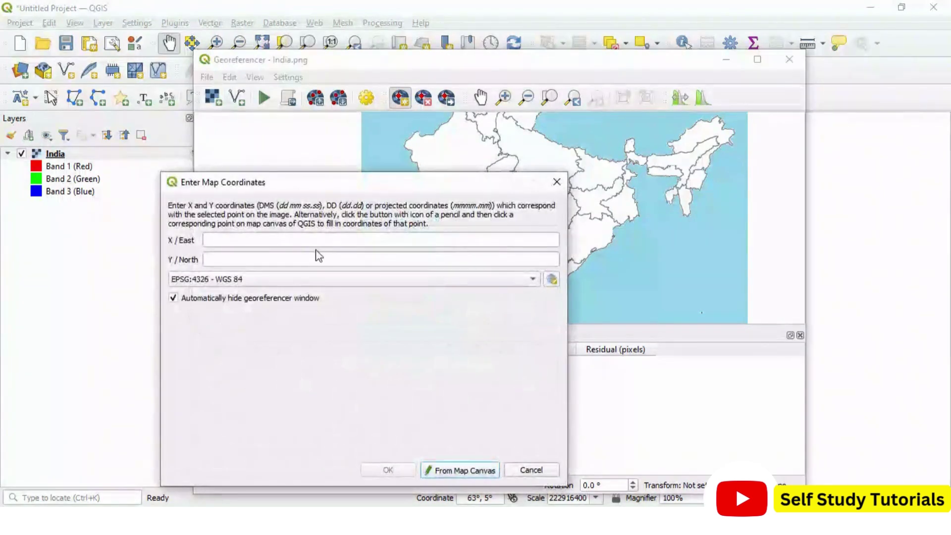
left_click(261, 241)
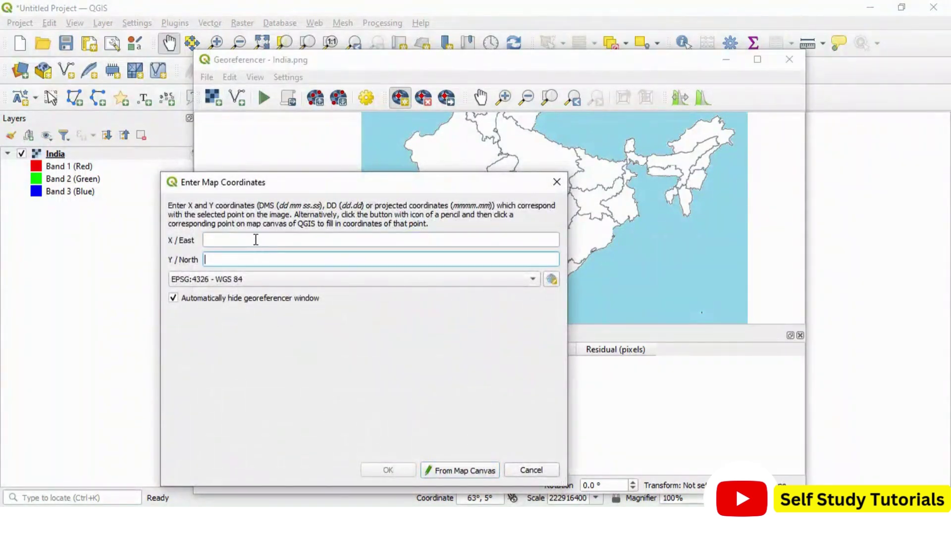
key("alt+Tab")
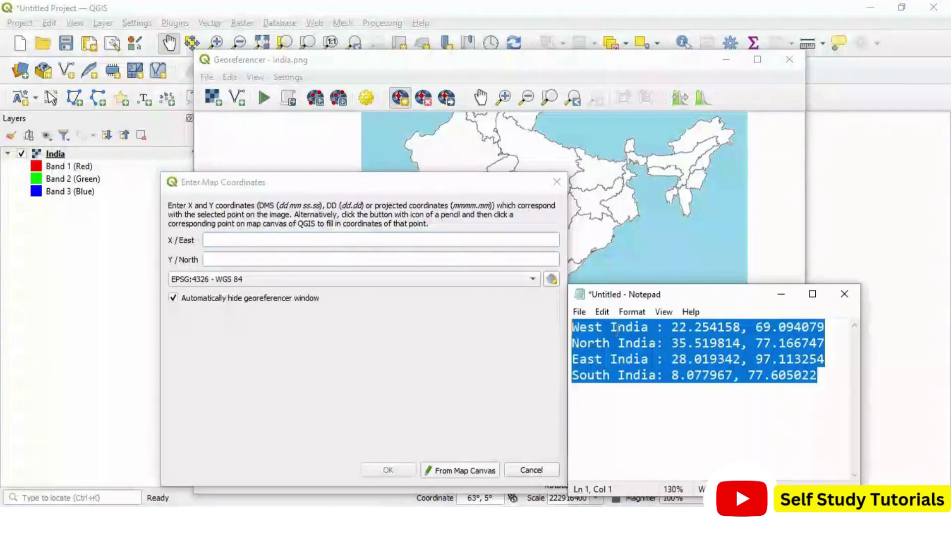
left_click_drag(724, 302, 781, 202)
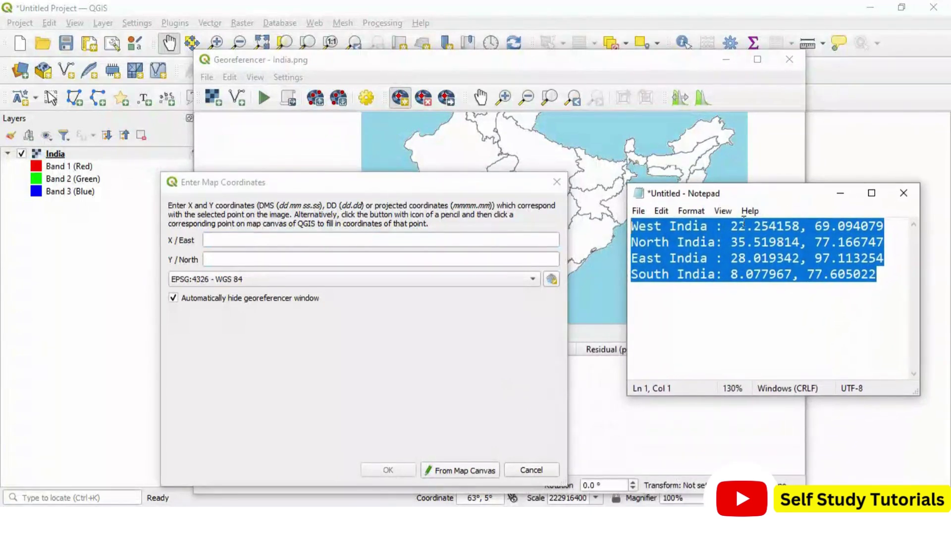
left_click(738, 228)
left_click_drag(732, 226, 799, 226)
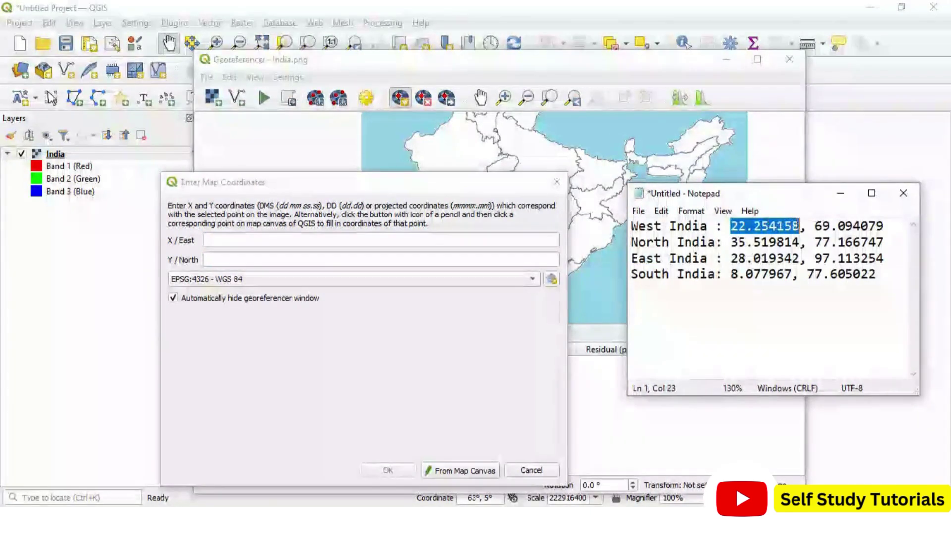
key("ctrl+c")
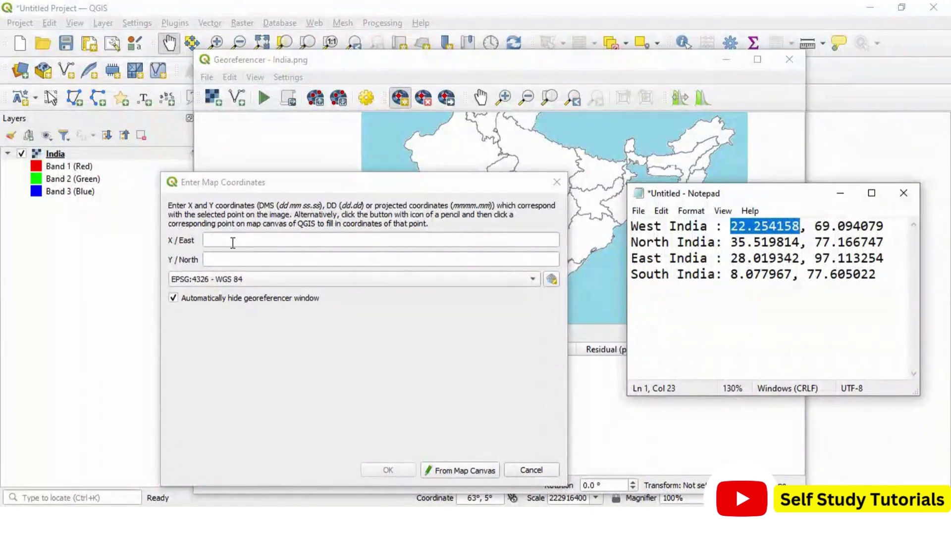
left_click(230, 240)
key("ctrl+v")
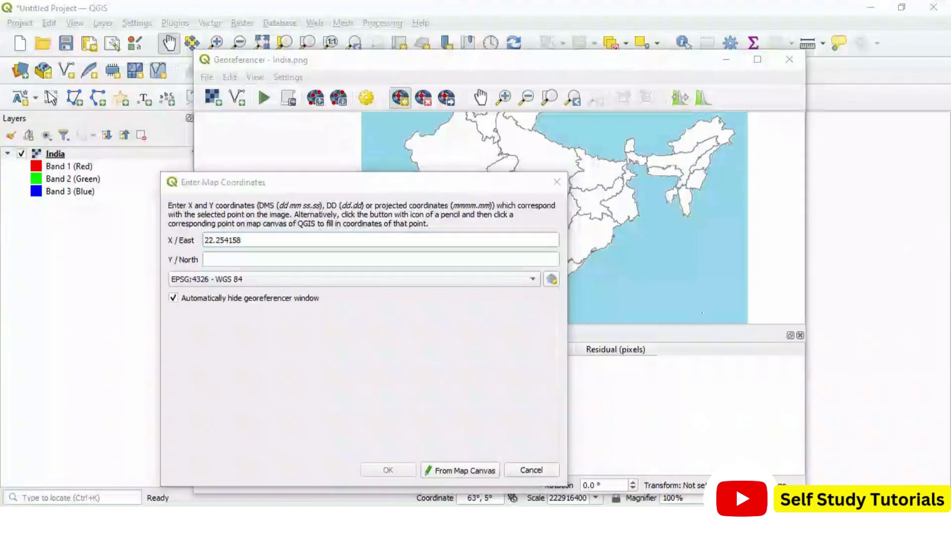
Paste 69.094079 as the Y/North coordinate and confirm the first control point
key("alt+Tab")
left_click_drag(815, 226, 879, 228)
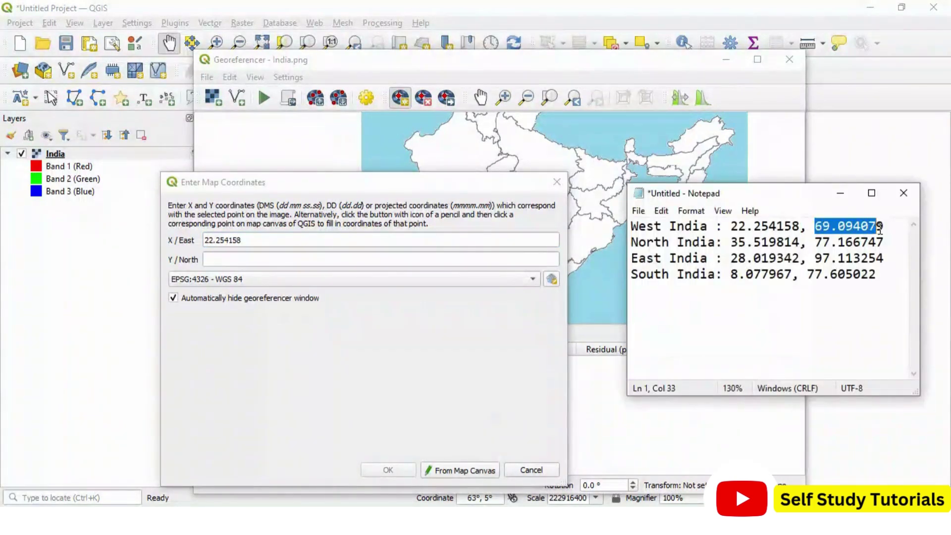
key("ctrl+c")
left_click(227, 258)
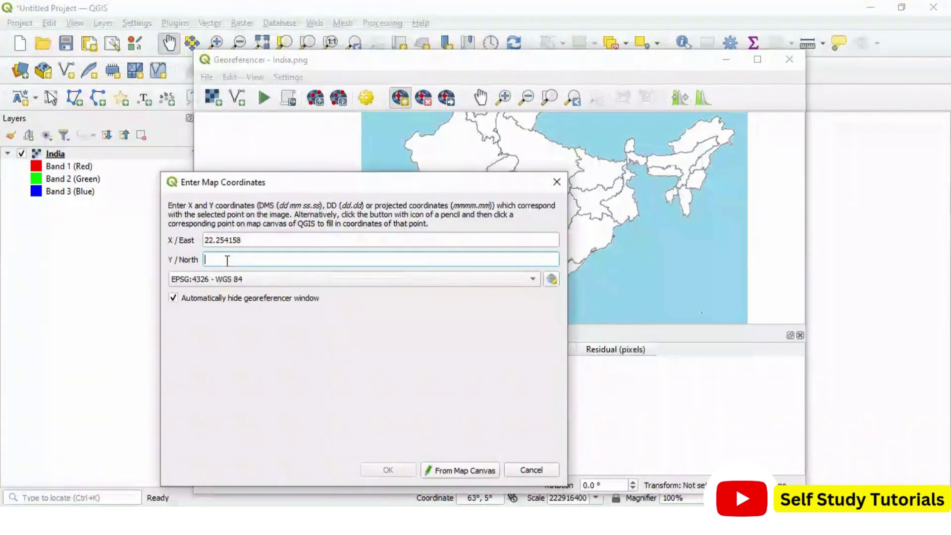
key("ctrl+v")
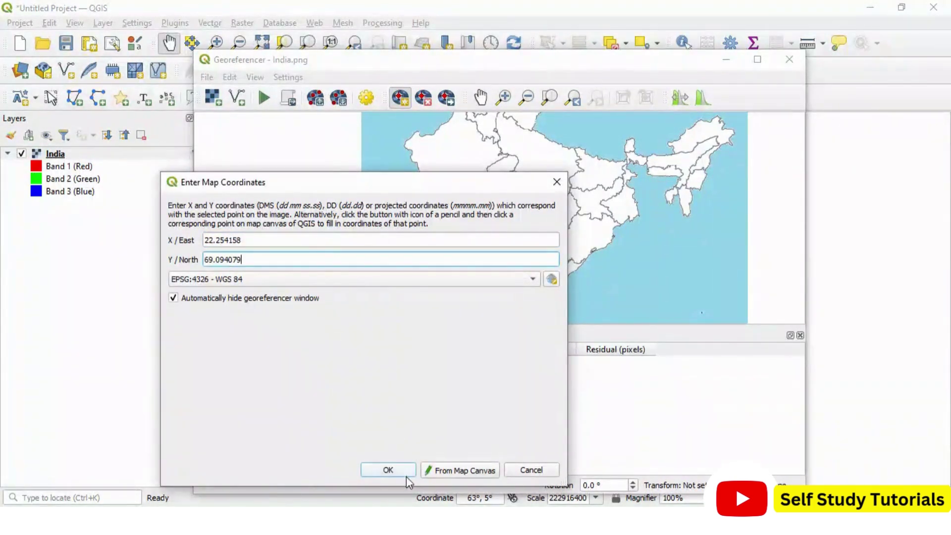
left_click(388, 470)
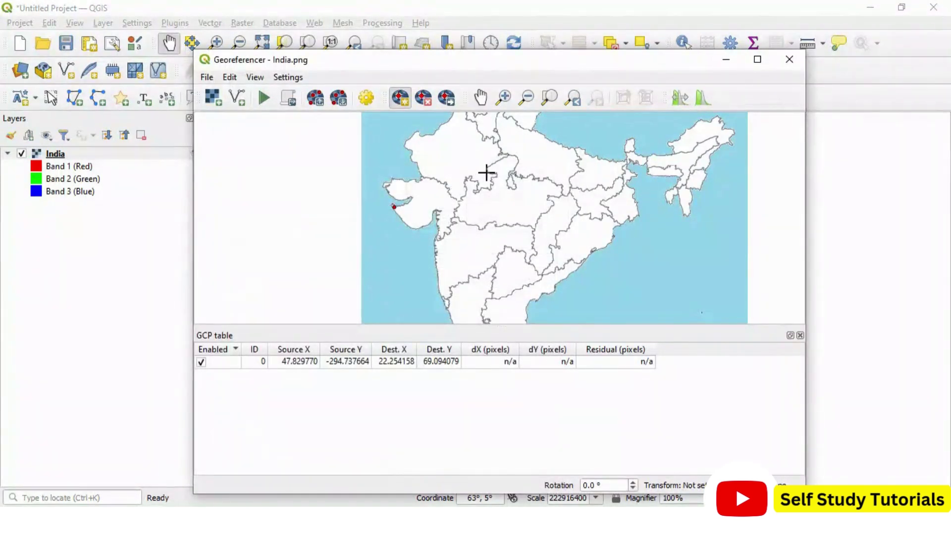
Mark a control point on Kashmir and paste 35.519814 as its X/East coordinate
scroll(489, 173, "down", 2)
scroll(483, 133, "up", 2)
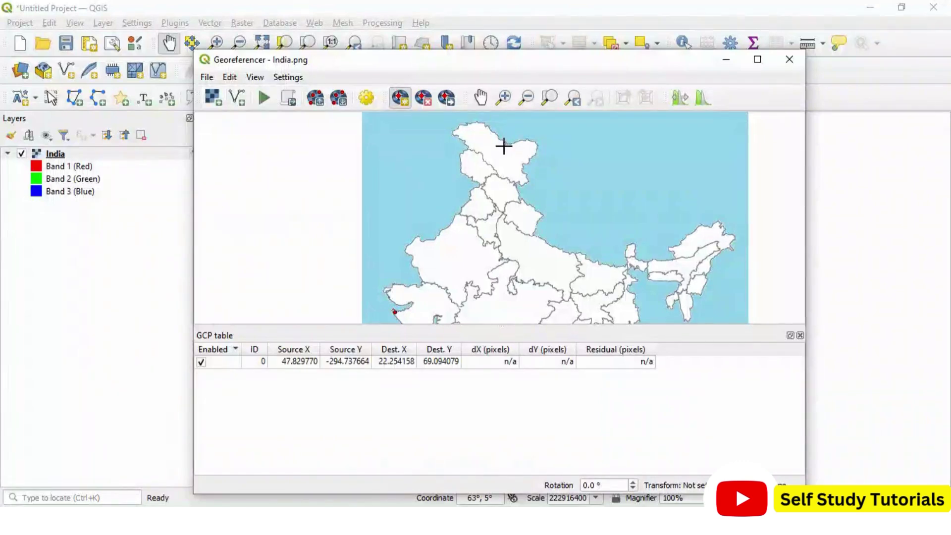
left_click(504, 145)
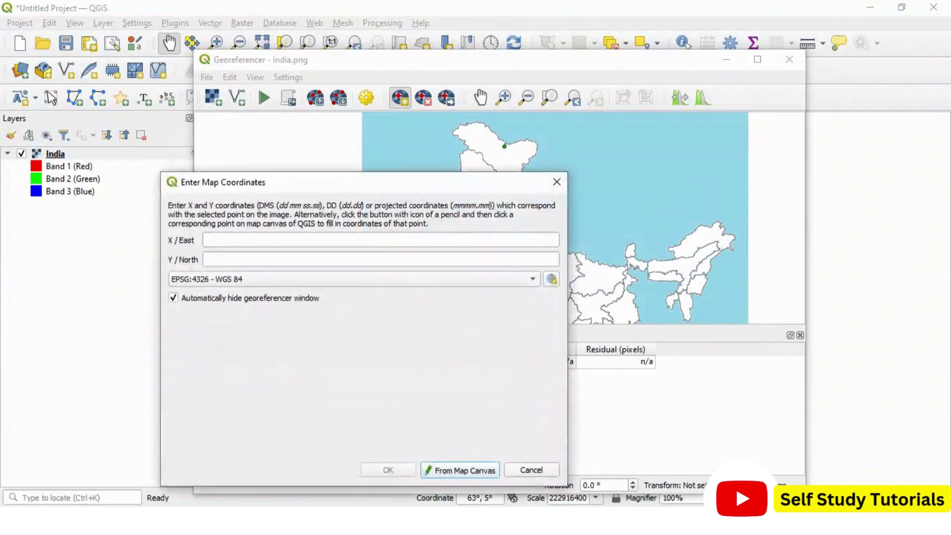
key("alt+Tab")
left_click_drag(724, 242, 799, 245)
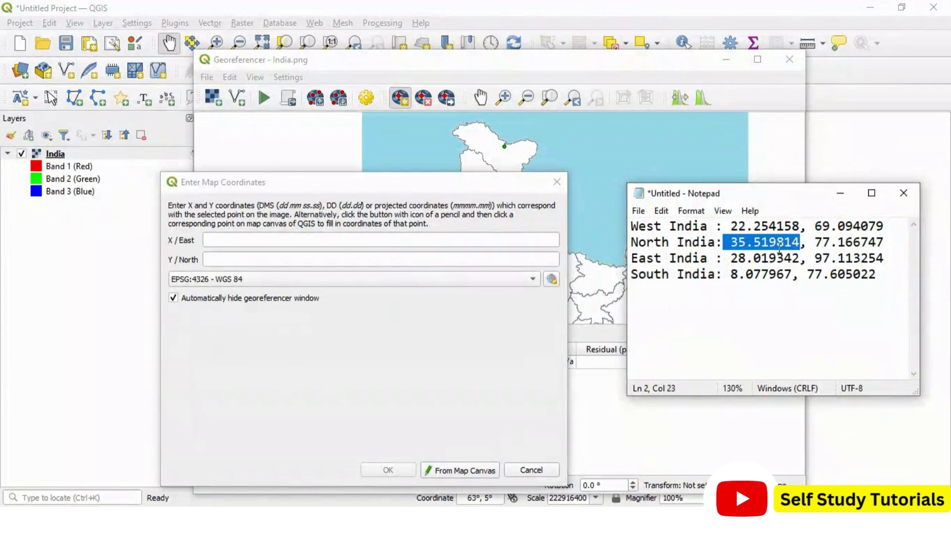
left_click(424, 242)
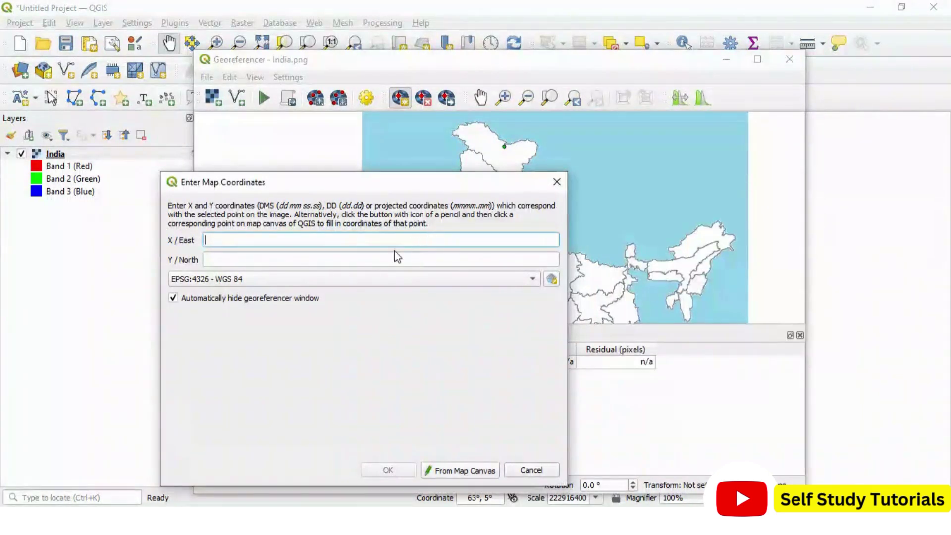
key("alt+Tab")
left_click(747, 242)
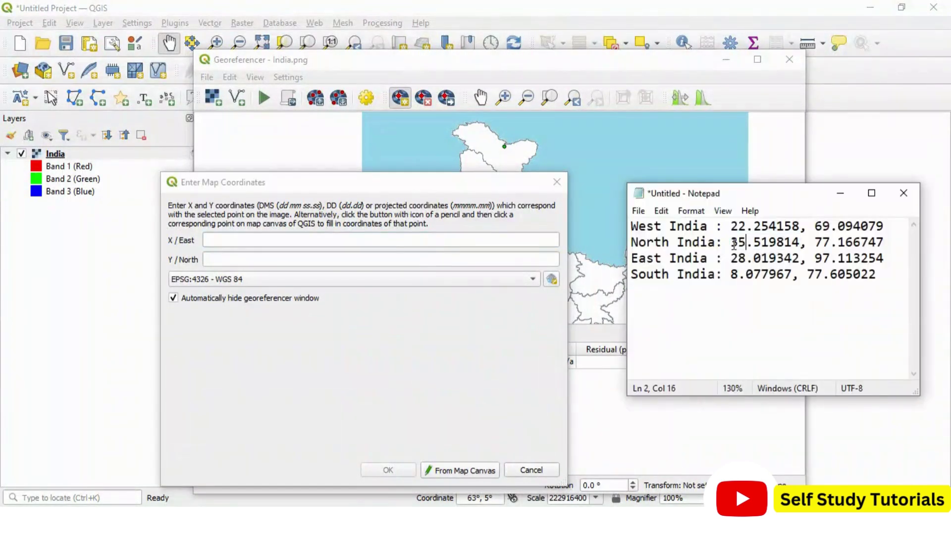
left_click_drag(731, 242, 799, 245)
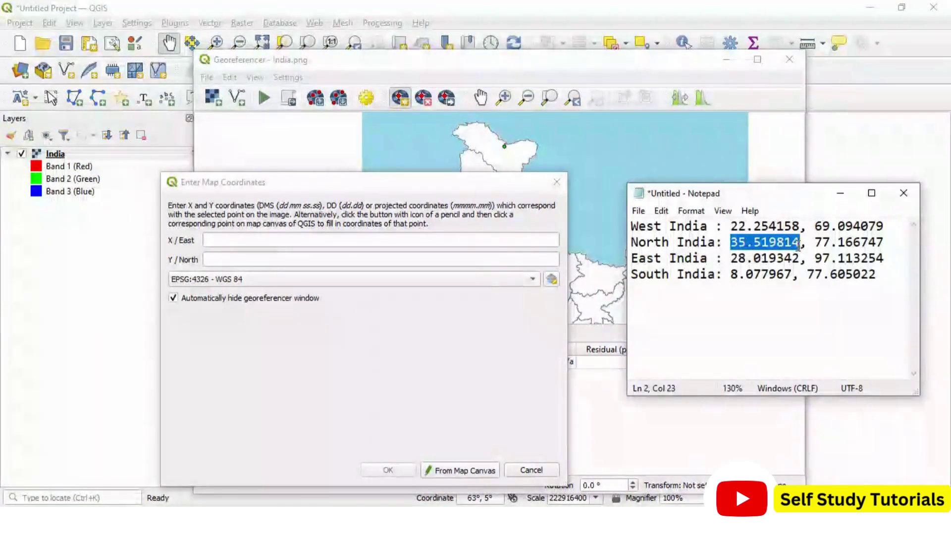
left_click(461, 241)
key("ctrl+v")
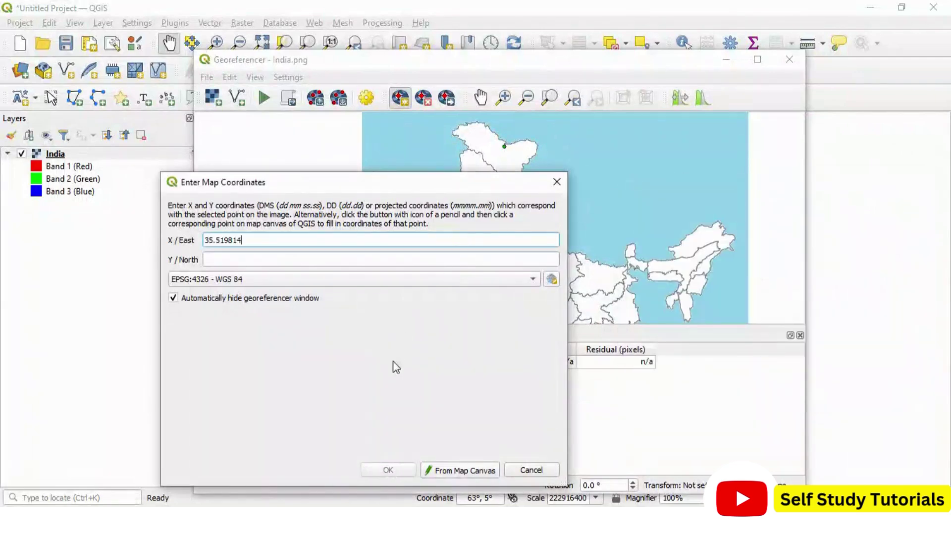
Paste 77.166747 as the Y/North coordinate and confirm the northern control point
key("alt+Tab")
left_click_drag(816, 242, 886, 243)
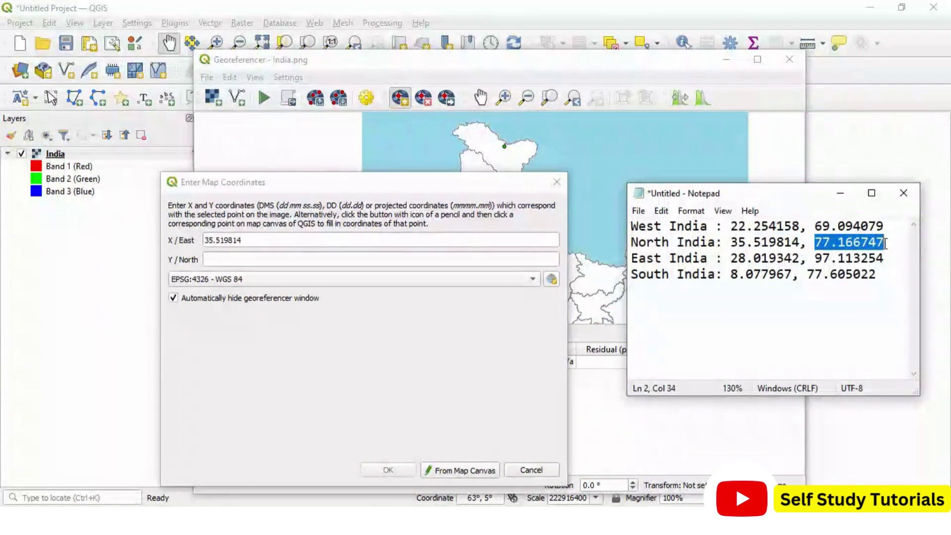
left_click(402, 258)
key("ctrl+v")
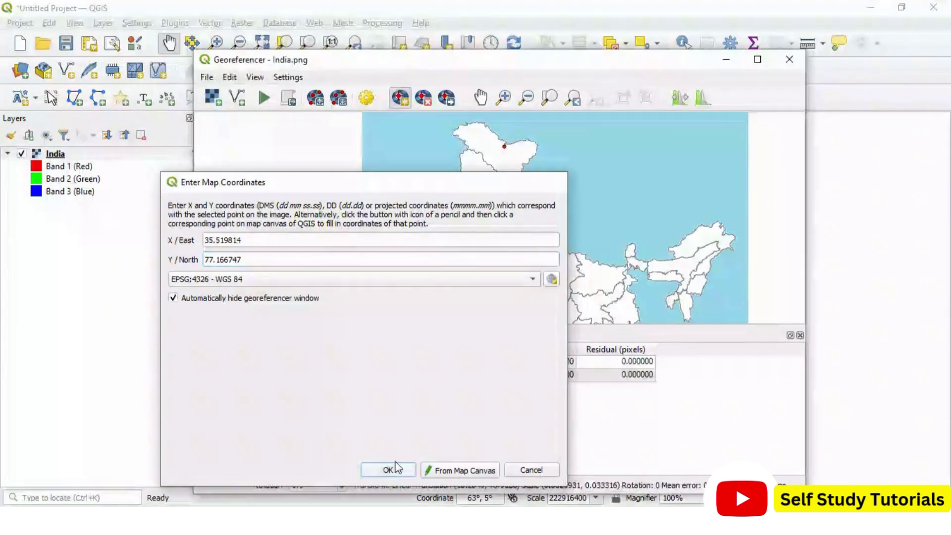
left_click(388, 469)
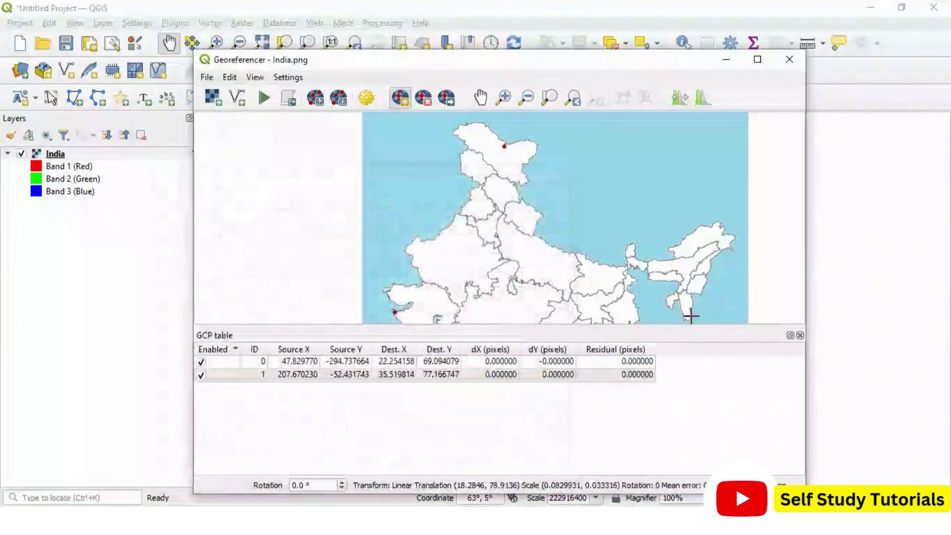
Add a control point on India's eastern tip with coordinates 28.019342, 97.113254
left_click(731, 238)
key("alt+Tab")
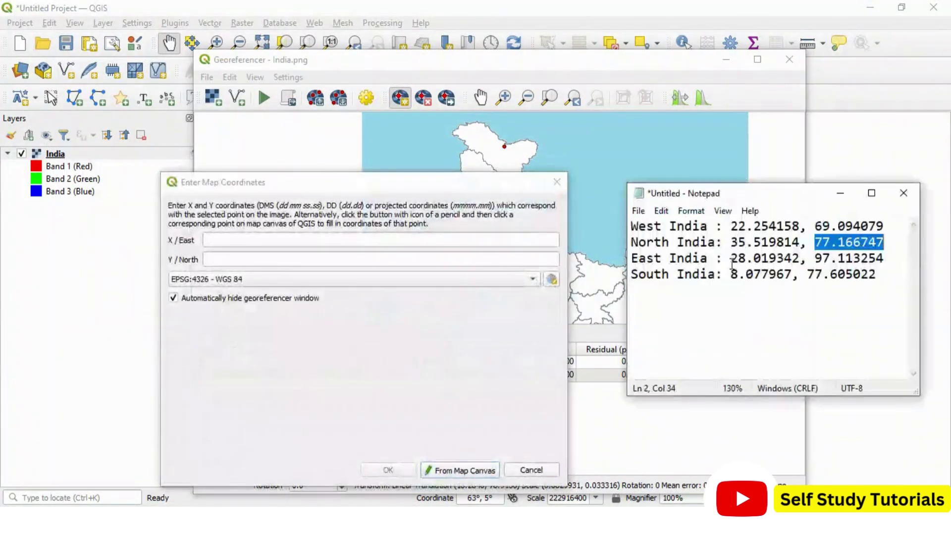
left_click_drag(731, 258, 799, 259)
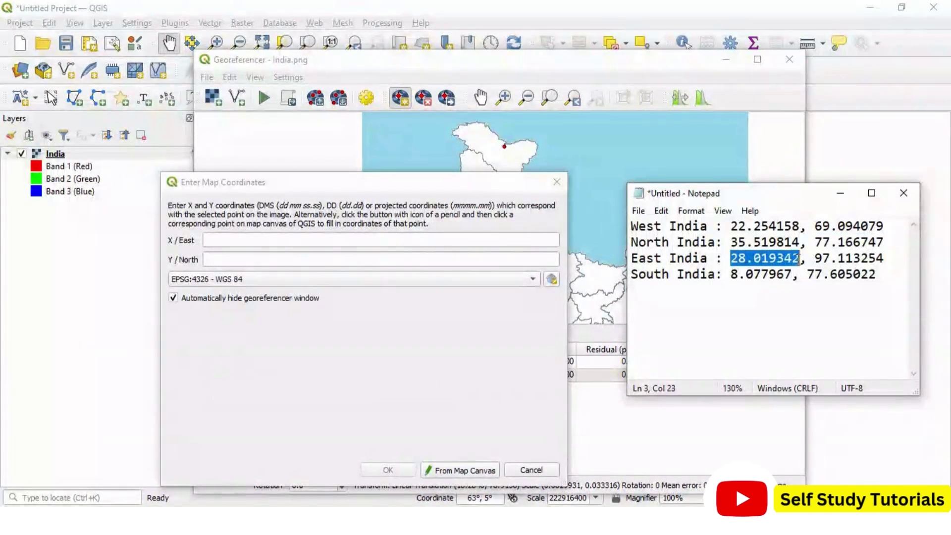
left_click(386, 240)
key("ctrl+v")
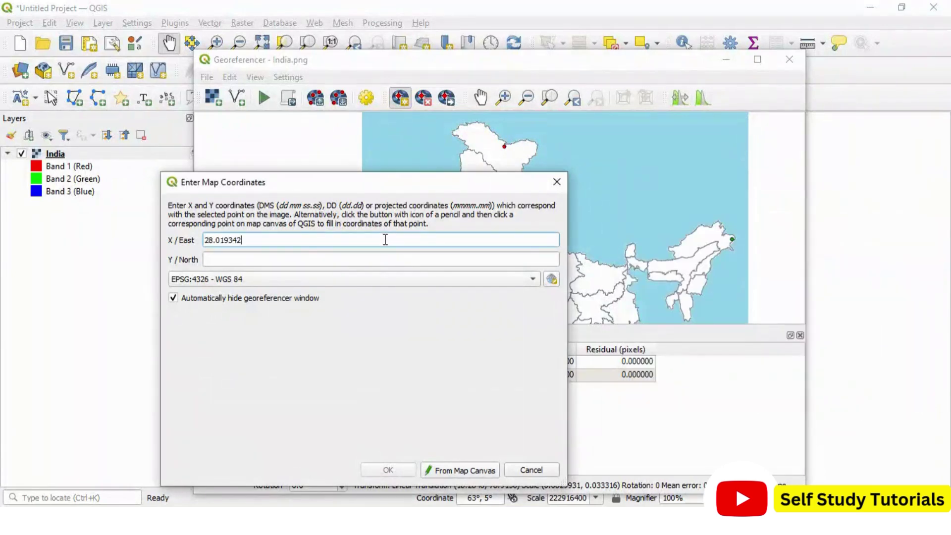
key("alt+Tab")
left_click_drag(815, 258, 885, 258)
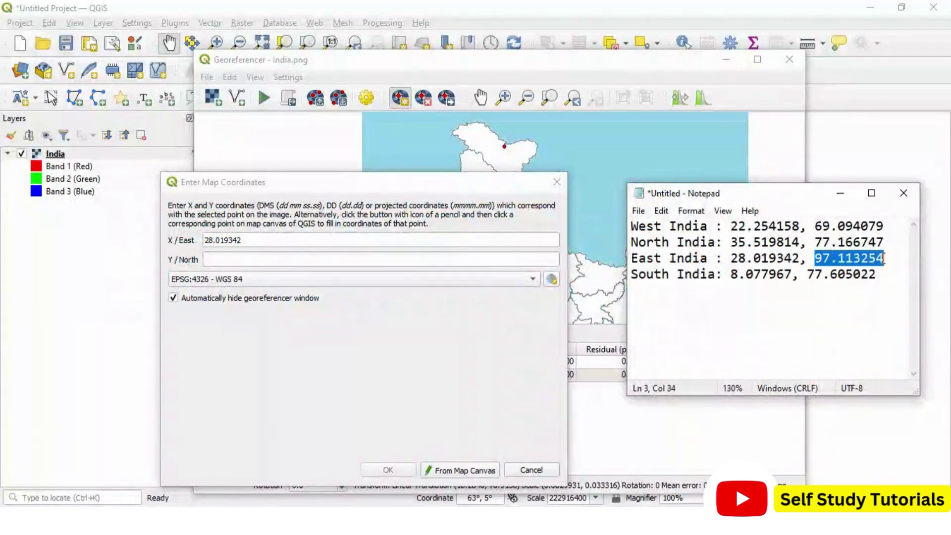
left_click(373, 258)
key("ctrl+v")
left_click(388, 470)
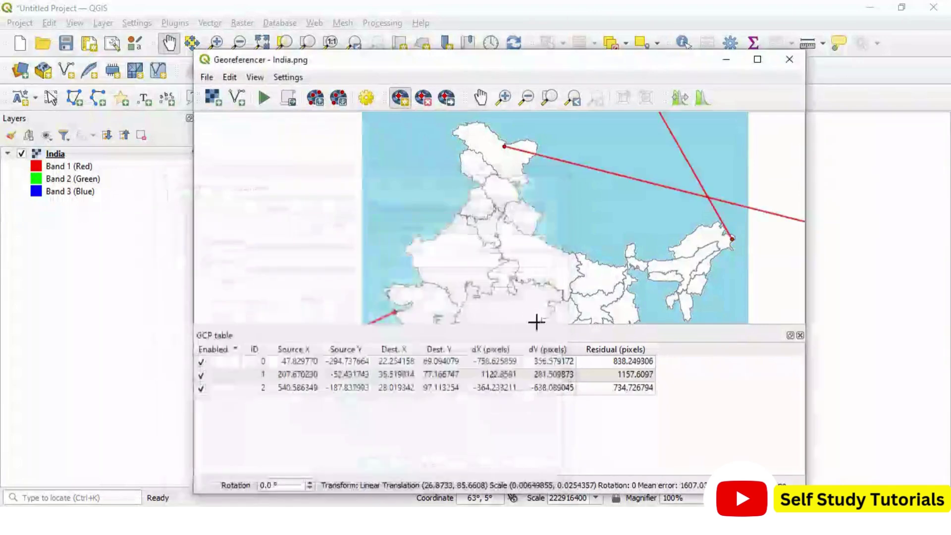
Mark a point on India's southern tip and paste 8.077967 as its X/East coordinate
scroll(548, 287, "down", 2)
scroll(548, 289, "down", 1)
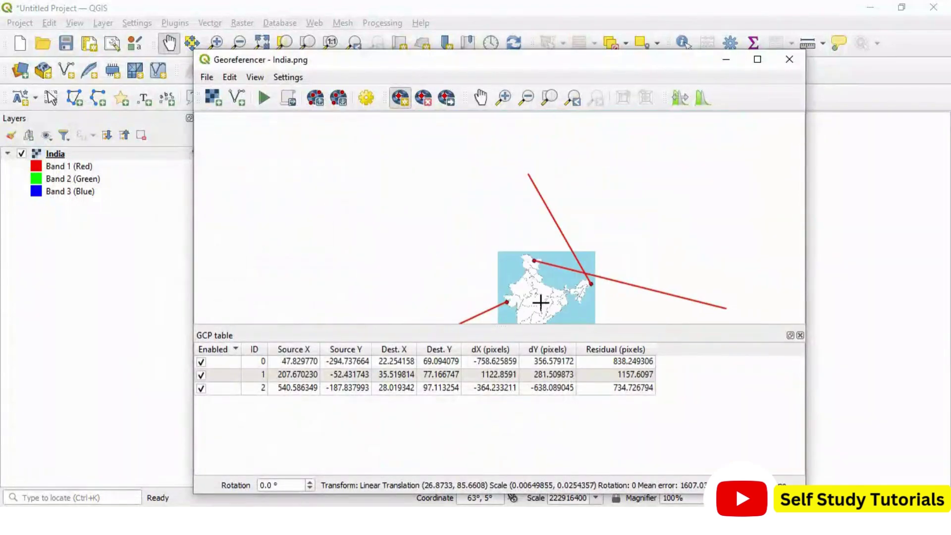
scroll(495, 283, "down", 2)
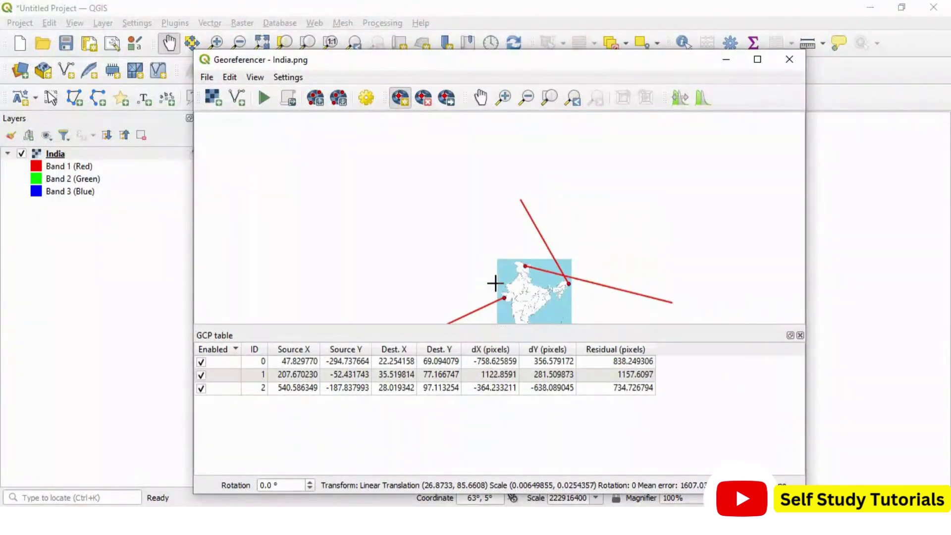
scroll(514, 319, "up", 3)
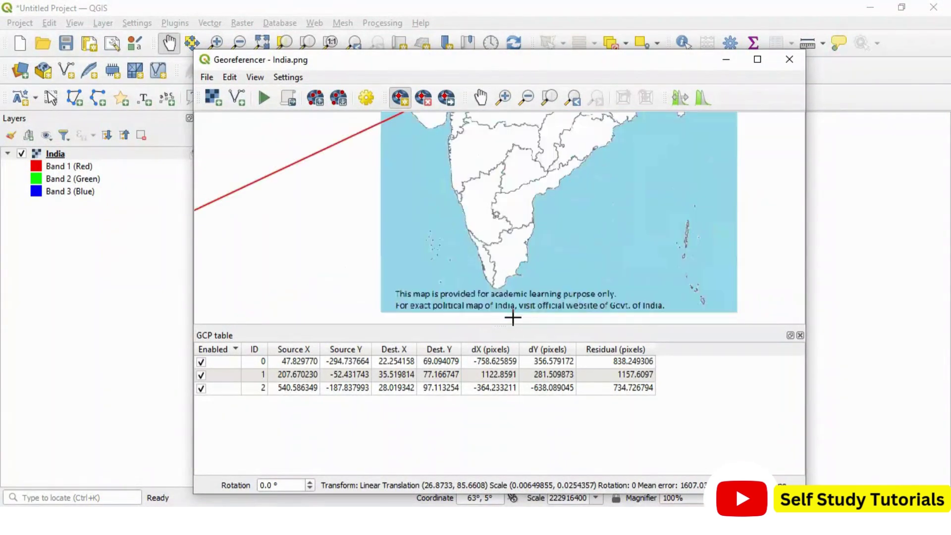
left_click(496, 286)
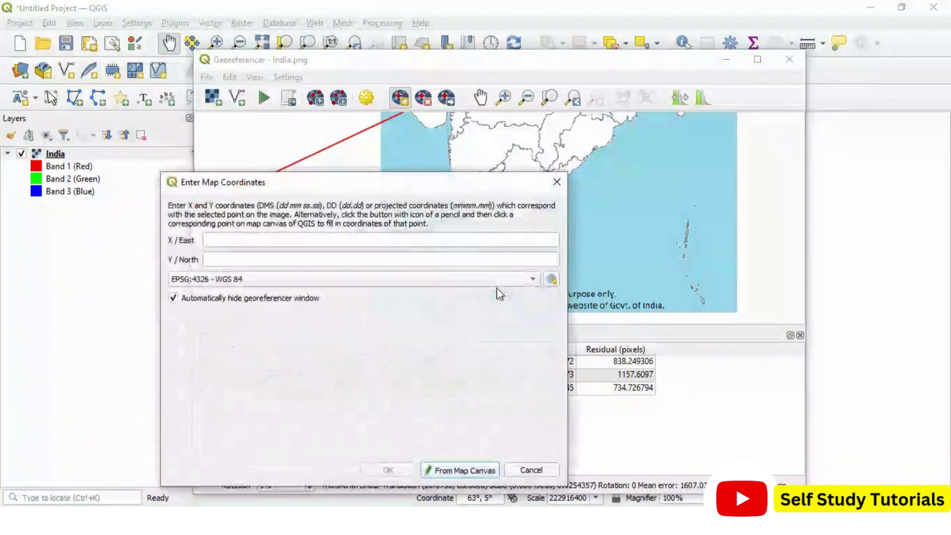
key("alt+Tab")
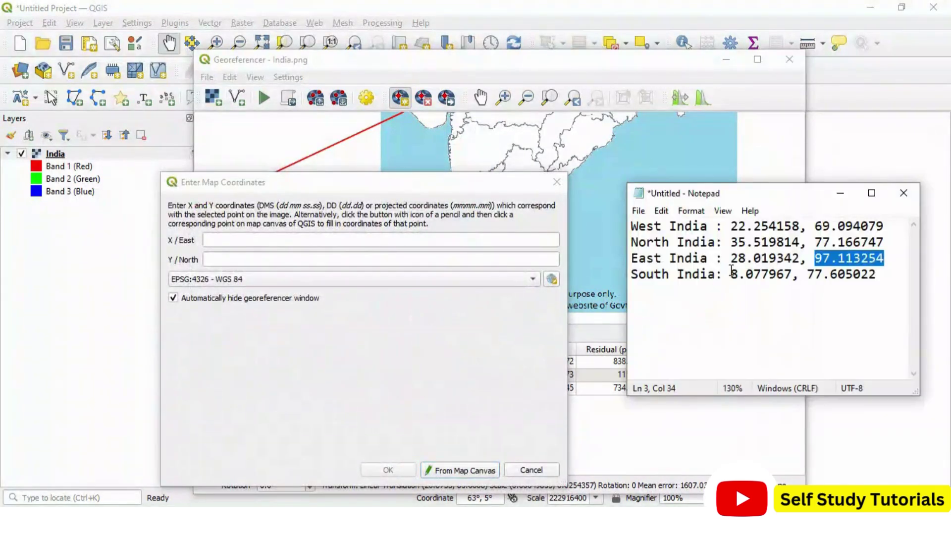
left_click_drag(732, 273, 791, 278)
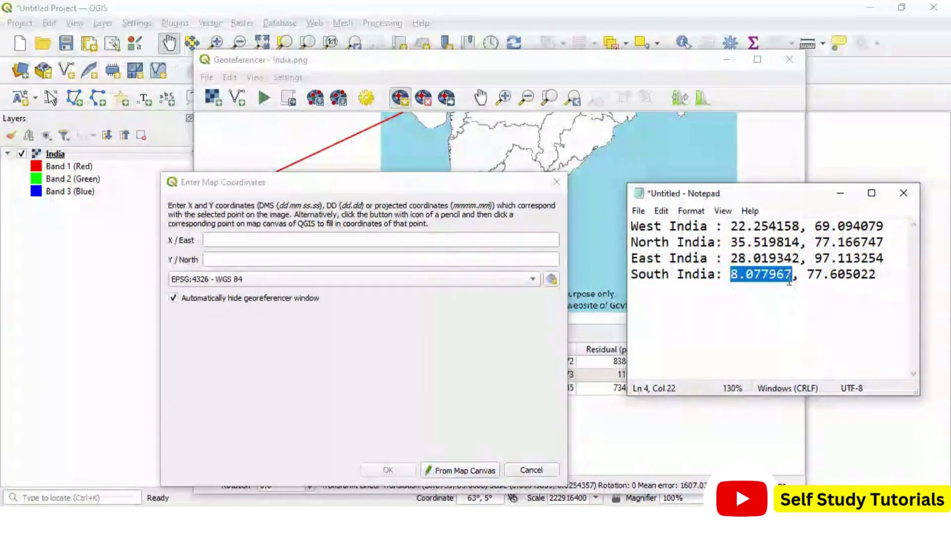
key("ctrl+c")
left_click(304, 240)
key("ctrl+v")
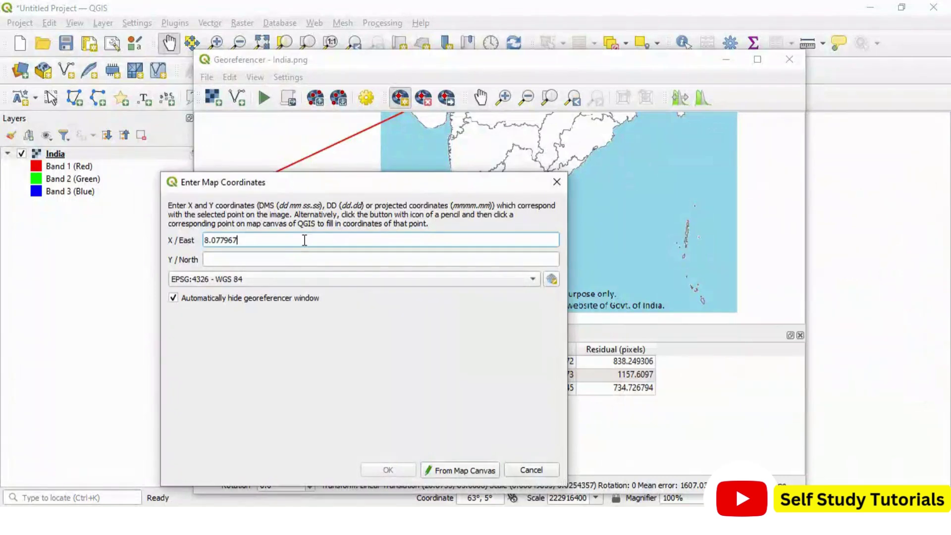
Paste 77.605022 as the Y/North coordinate and confirm the southern control point
key("alt+Tab")
left_click_drag(806, 275, 875, 283)
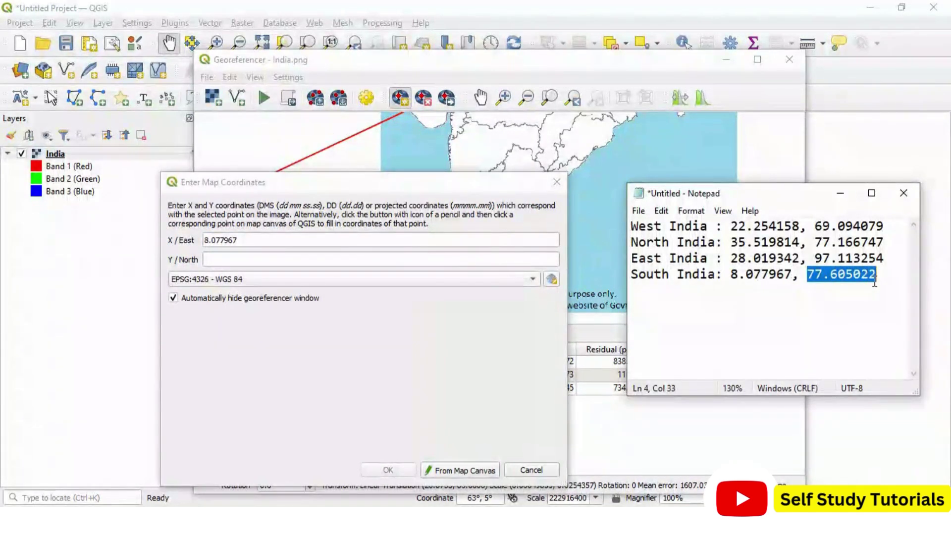
left_click(307, 260)
key("ctrl+v")
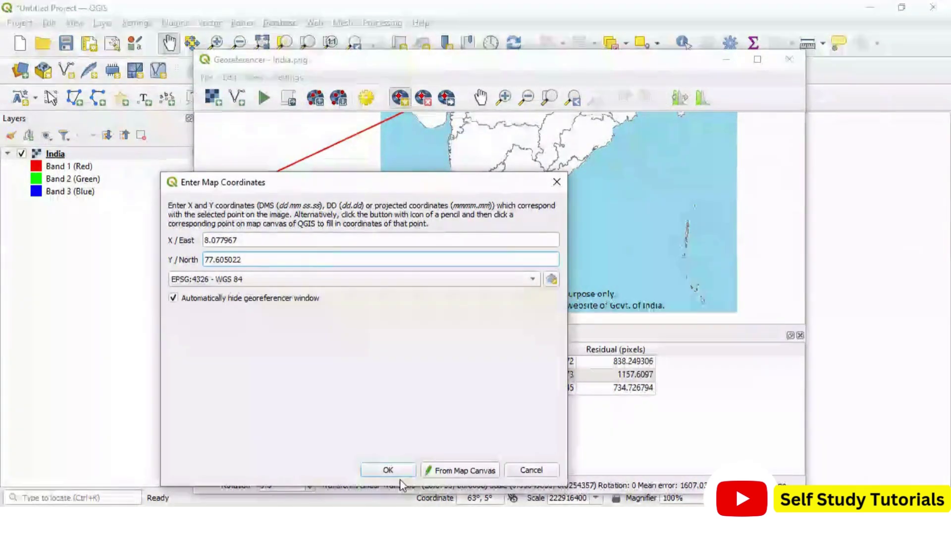
left_click(397, 467)
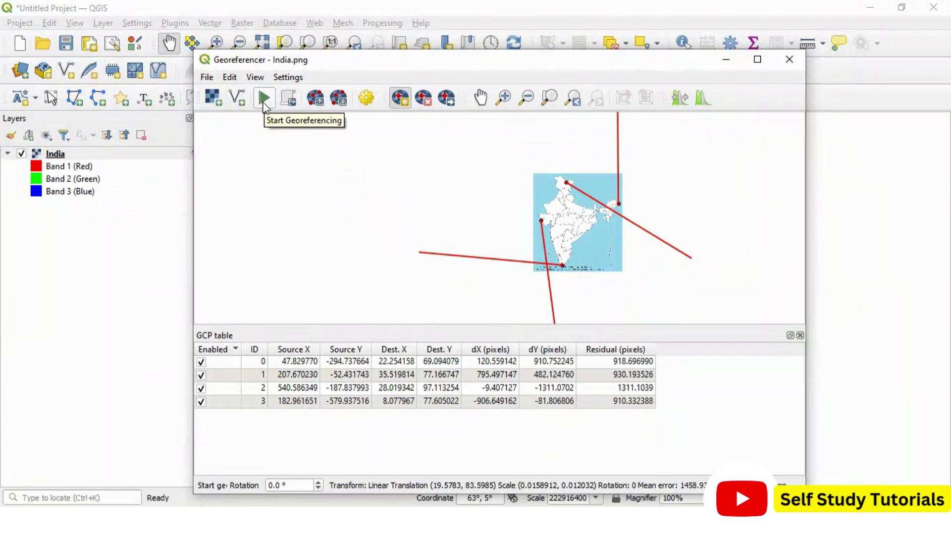
Georeference the India map with a Linear EPSG:4326 transformation, outputting India_modified.tif
left_click(264, 101)
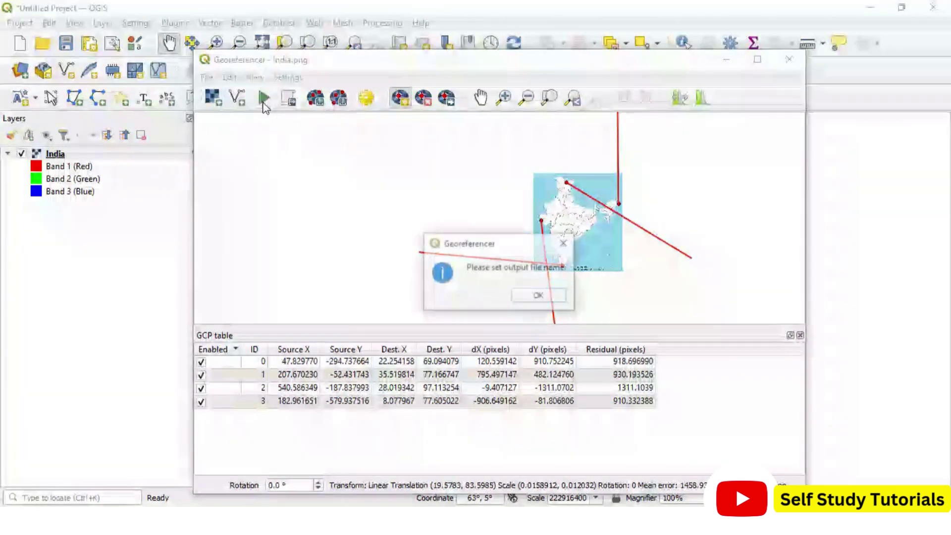
left_click(535, 297)
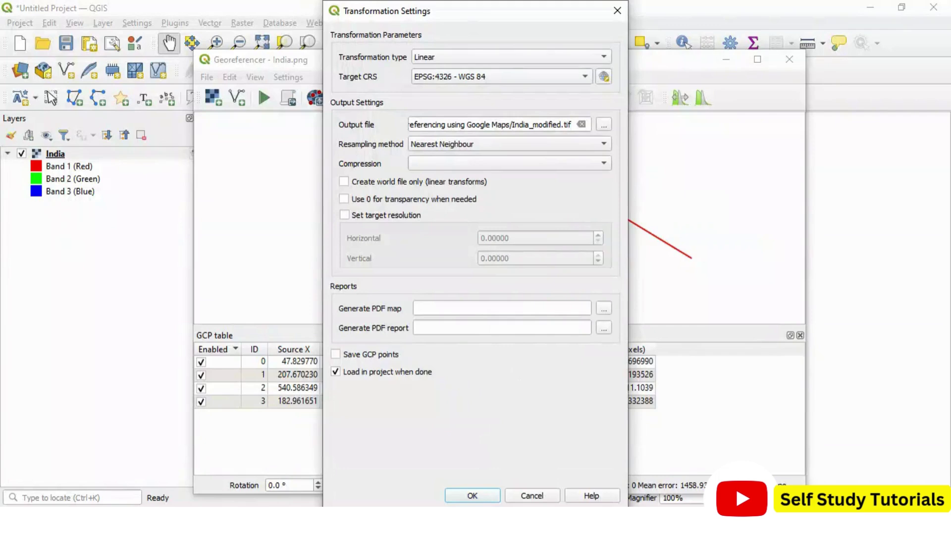
left_click(488, 499)
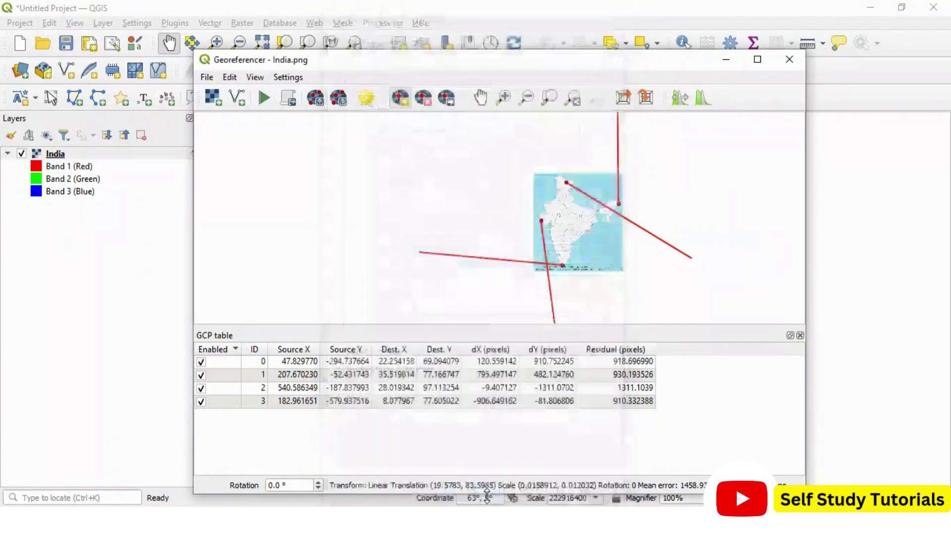
left_click(263, 103)
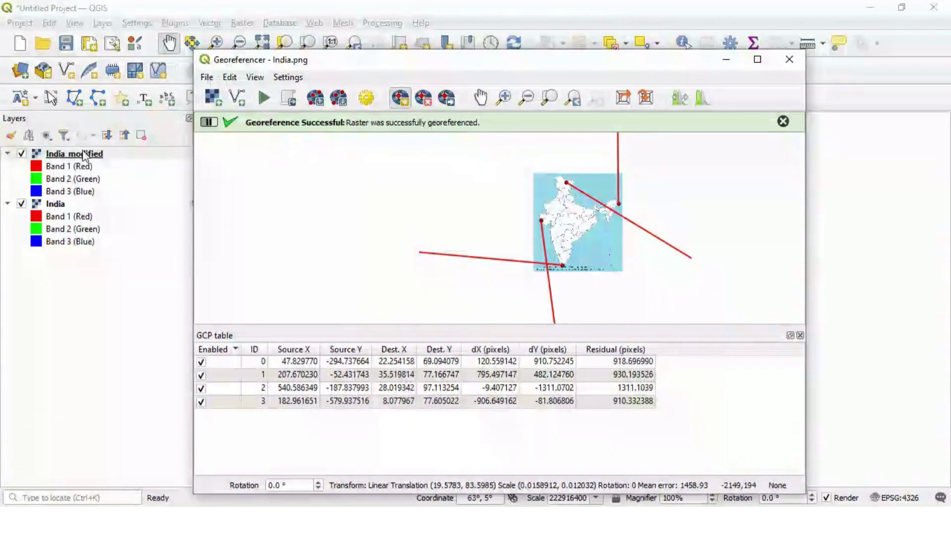
Hide the original India layer, zoom to India_modified, and switch to the project folder in File Explorer
left_click(726, 59)
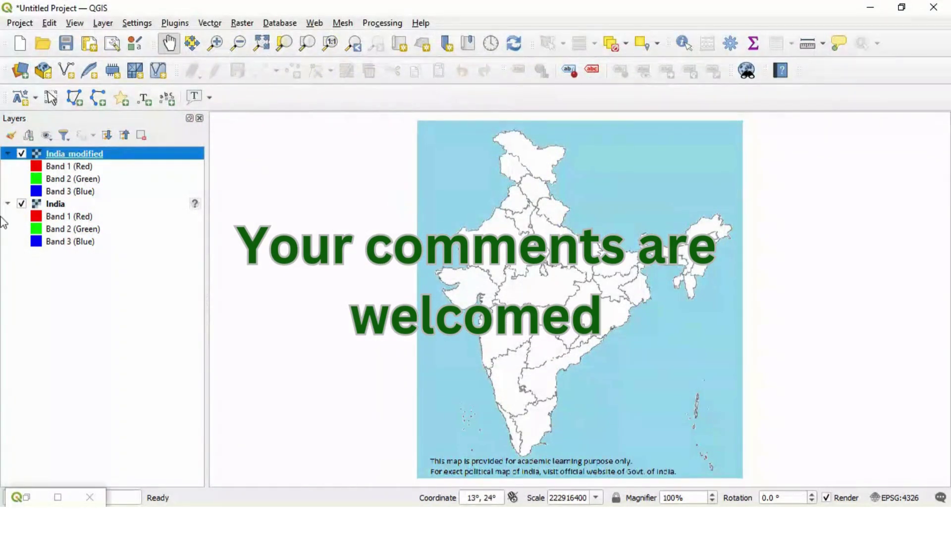
left_click(22, 204)
right_click(75, 154)
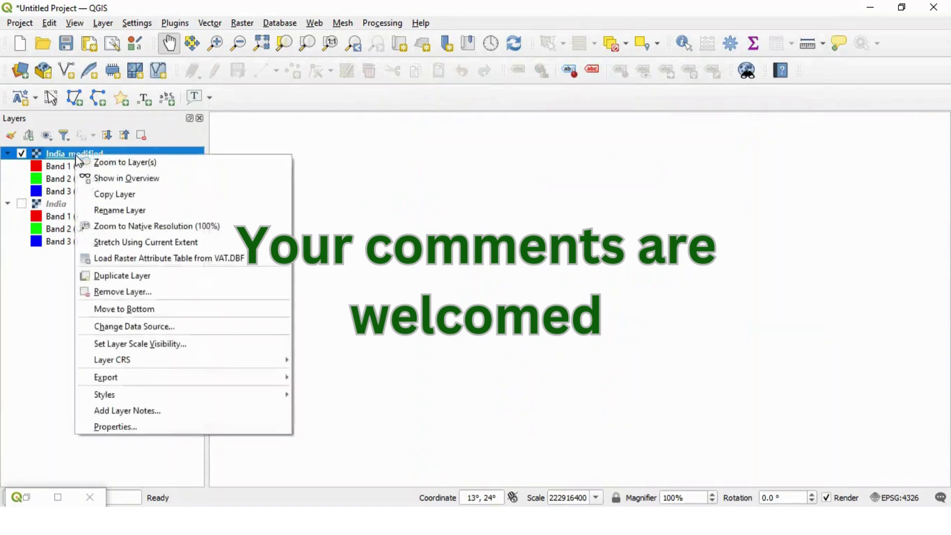
left_click(124, 161)
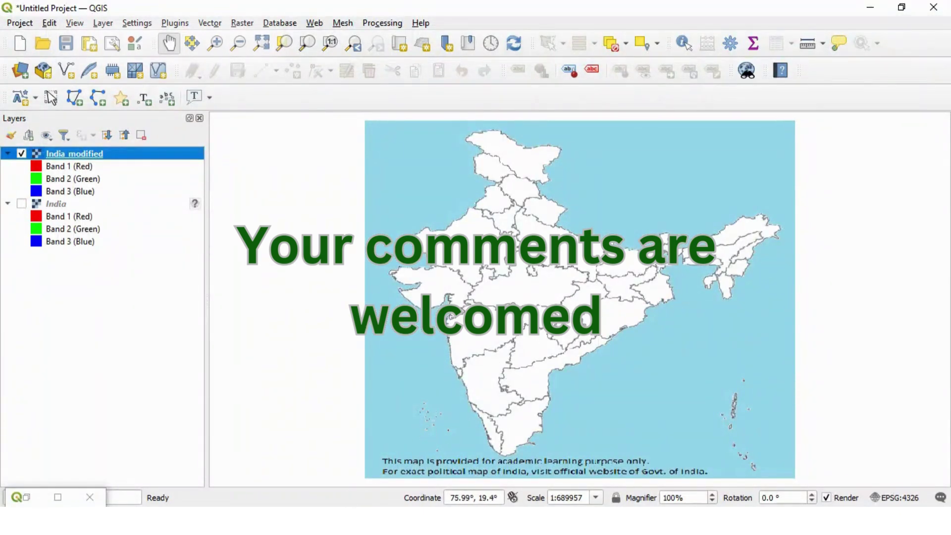
key("alt+Tab")
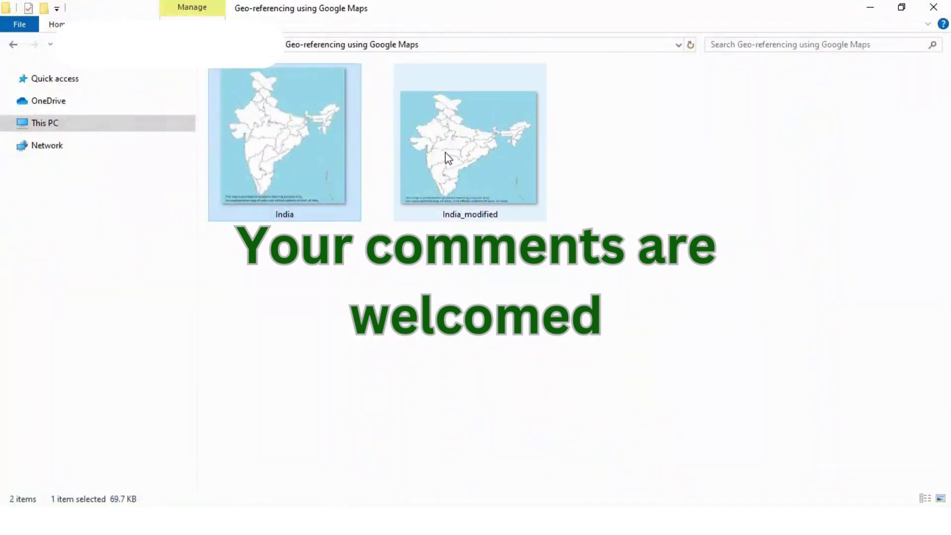
Check that India_modified is a 0.98 MB TIF beside India, then return to QGIS
left_click(481, 166)
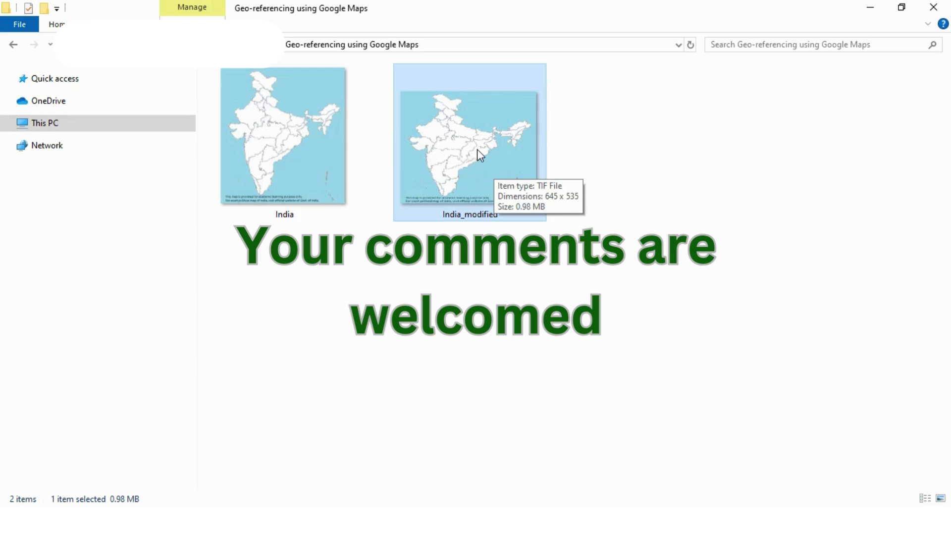
left_click(525, 520)
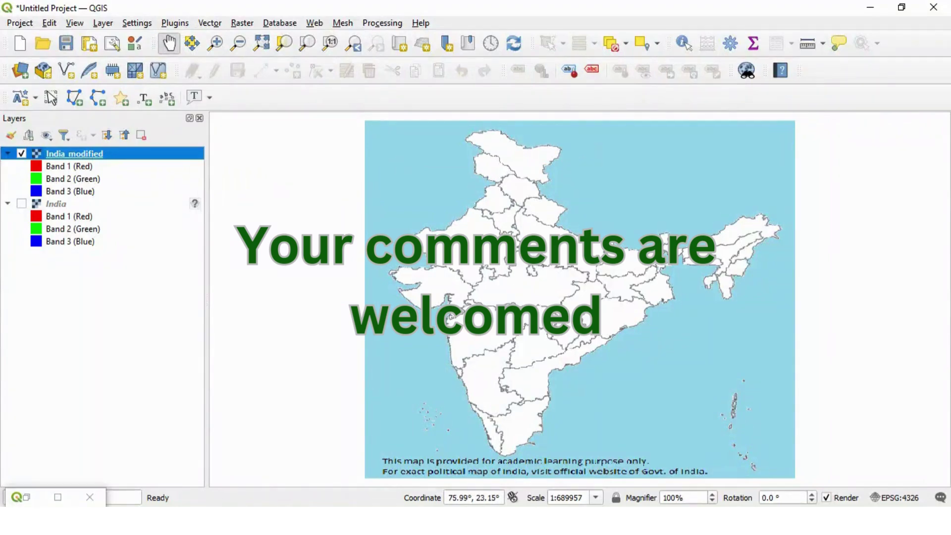
key("alt+Tab")
scroll(484, 293, "up", 5)
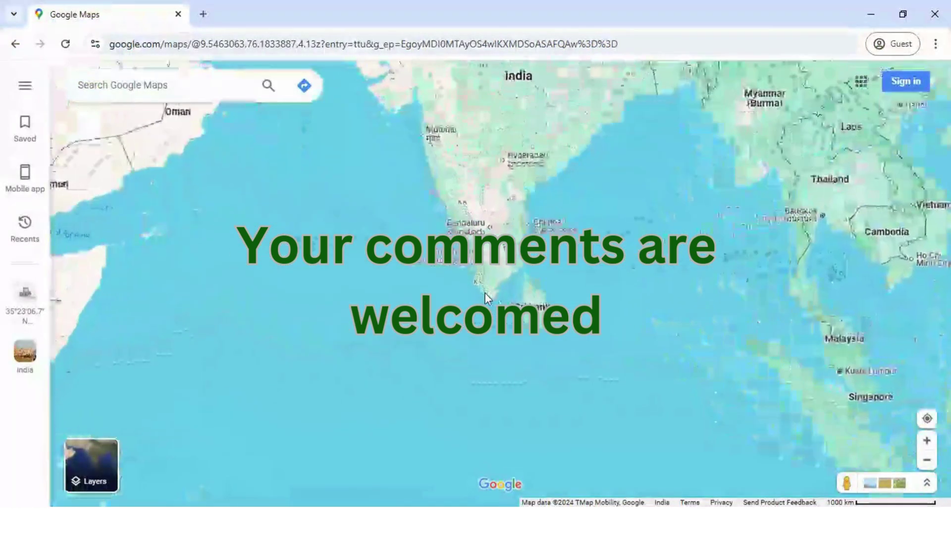
scroll(485, 293, "down", 4)
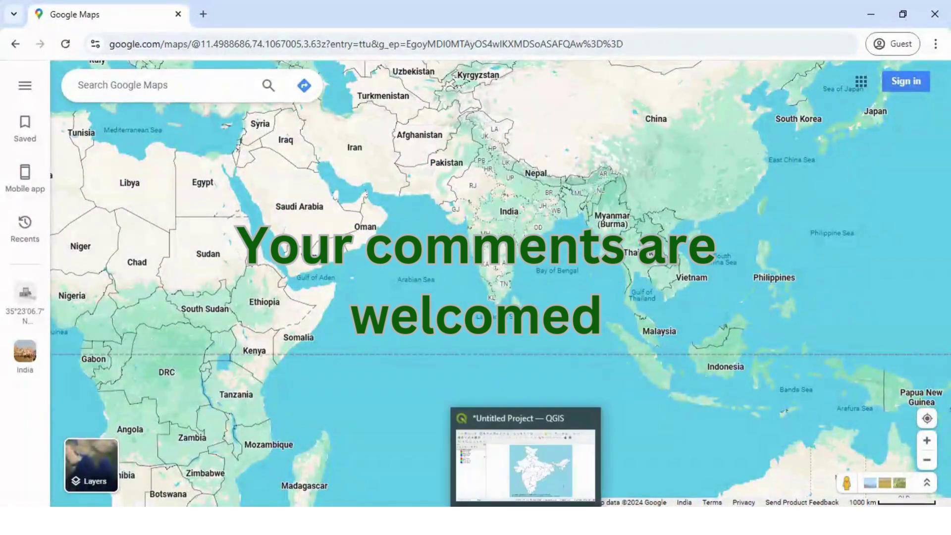
left_click(527, 448)
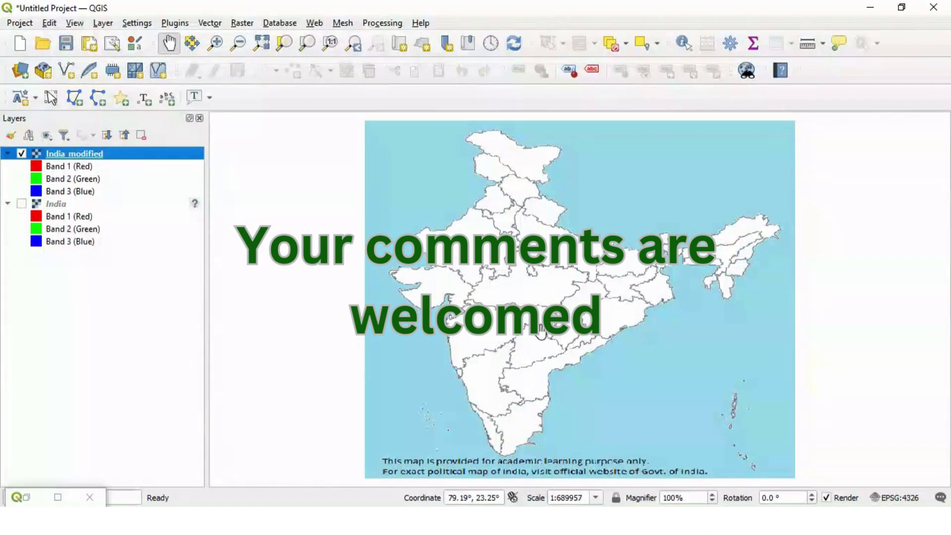